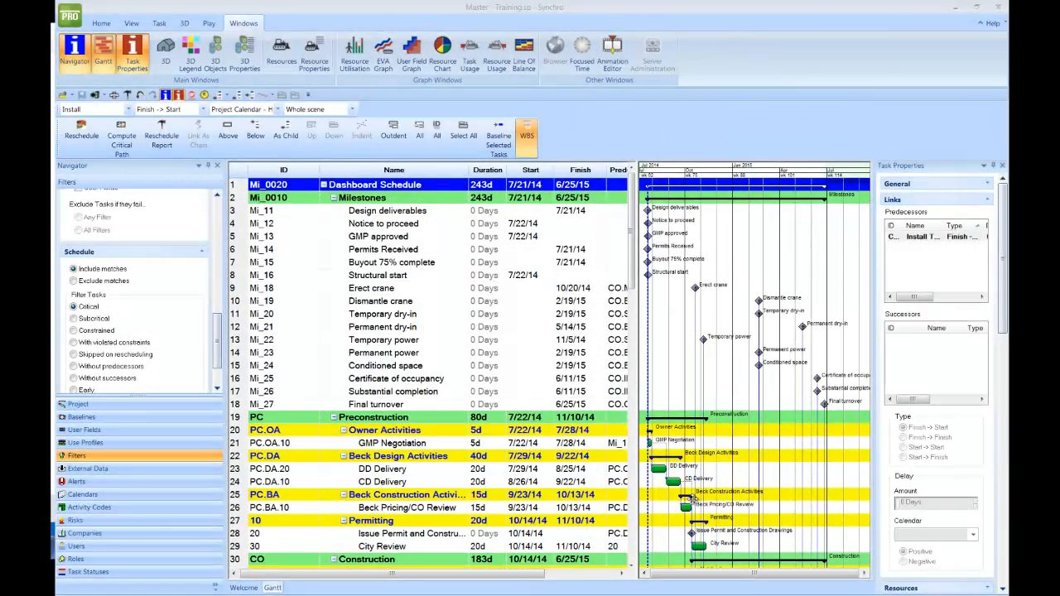
- Open Project in the Navigator to check the manual data date 22 Jul 14 and ASAP scheduling
scroll(692, 489, down, 4)
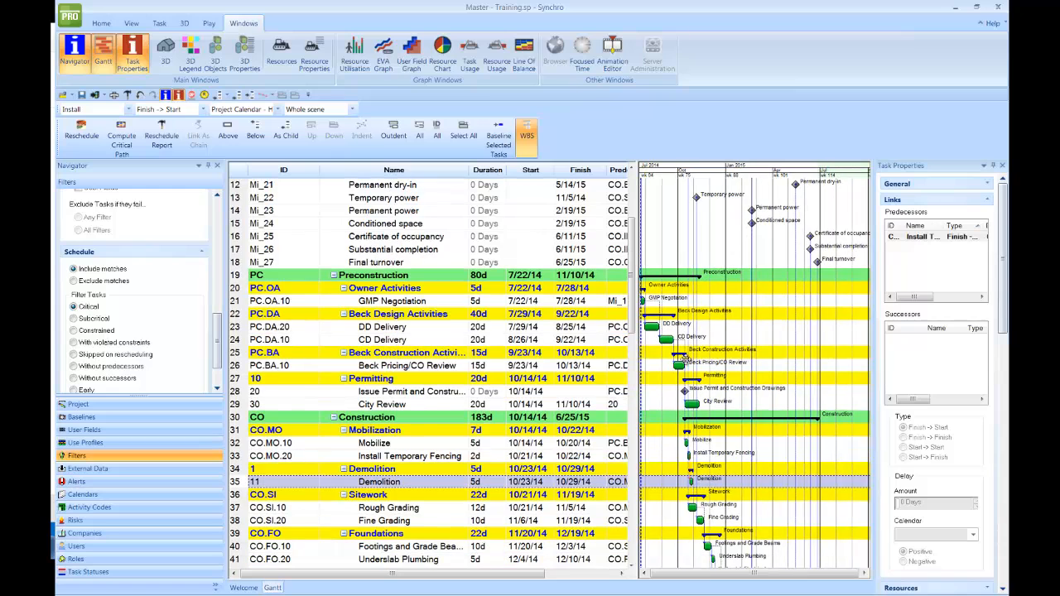
drag(217, 353, 214, 207)
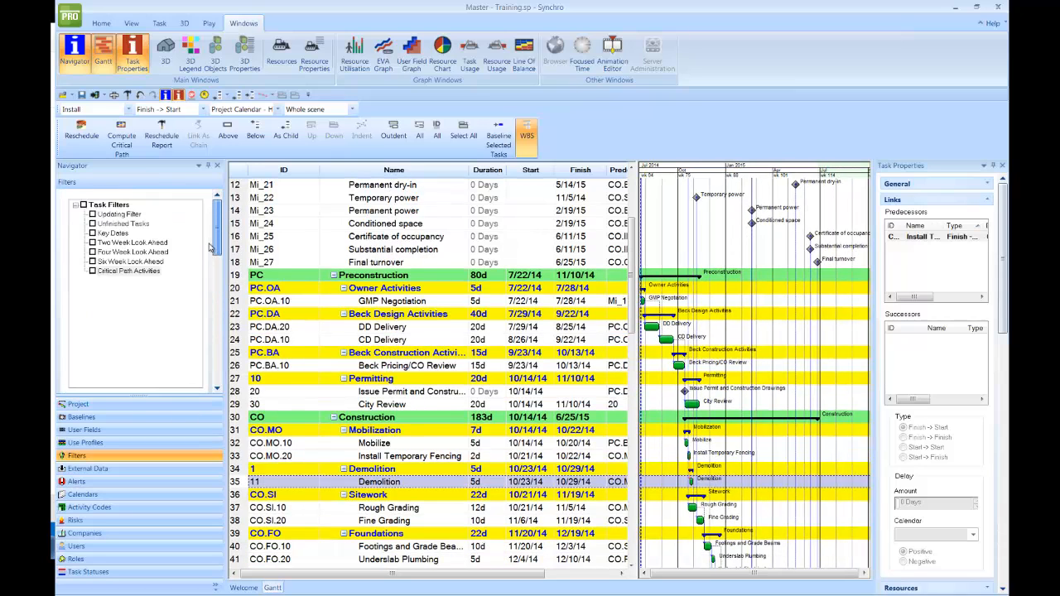
click(189, 406)
drag(218, 266, 220, 308)
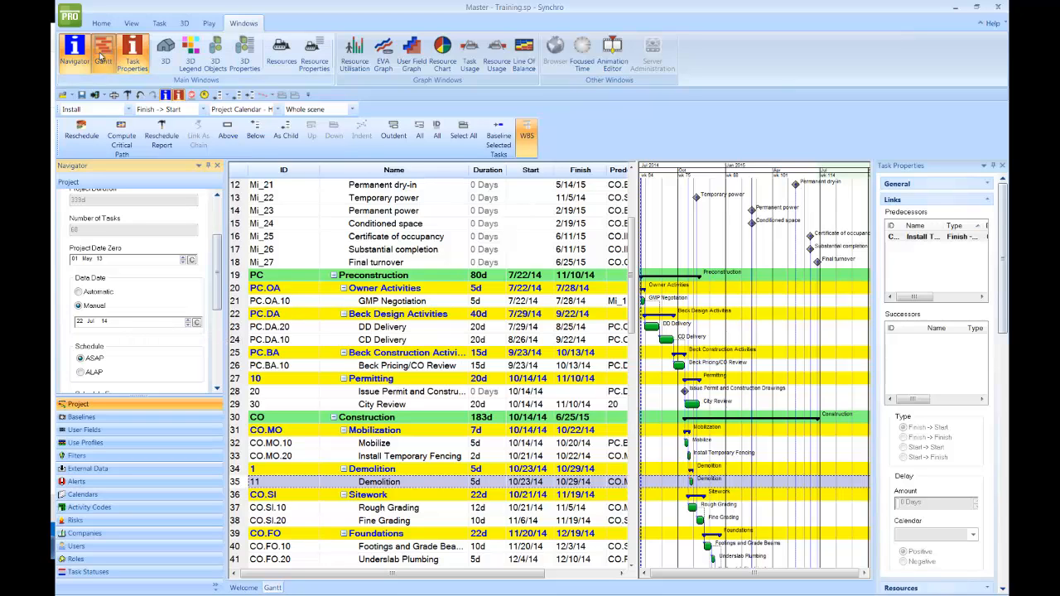
click(72, 24)
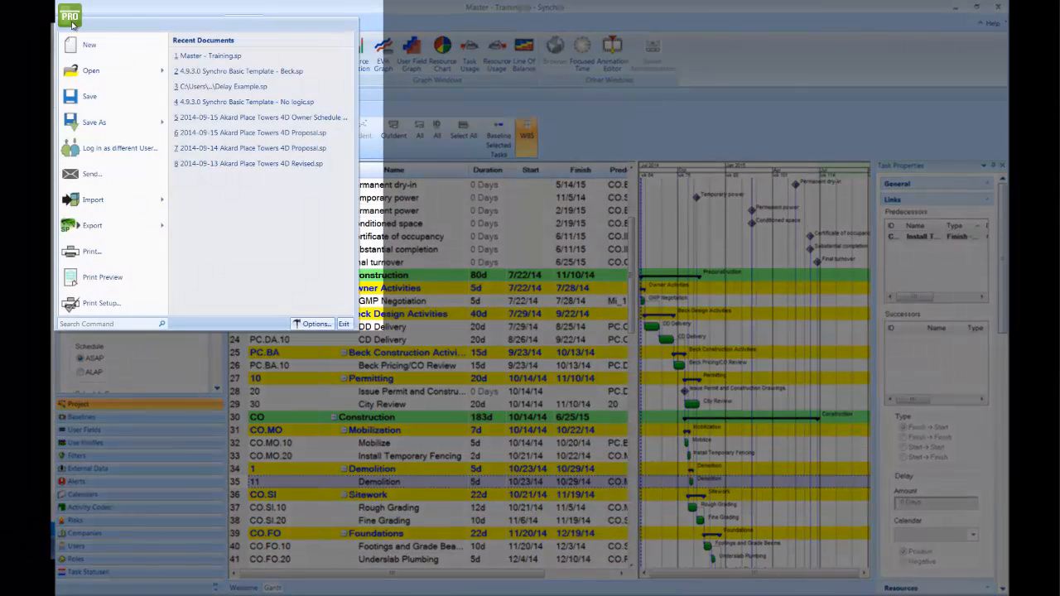
- Start a Microsoft Project XML export to '2014-09-15 Schedule Update' in H - Schedule > 2014-09-15 Update
mouse_move(118, 231)
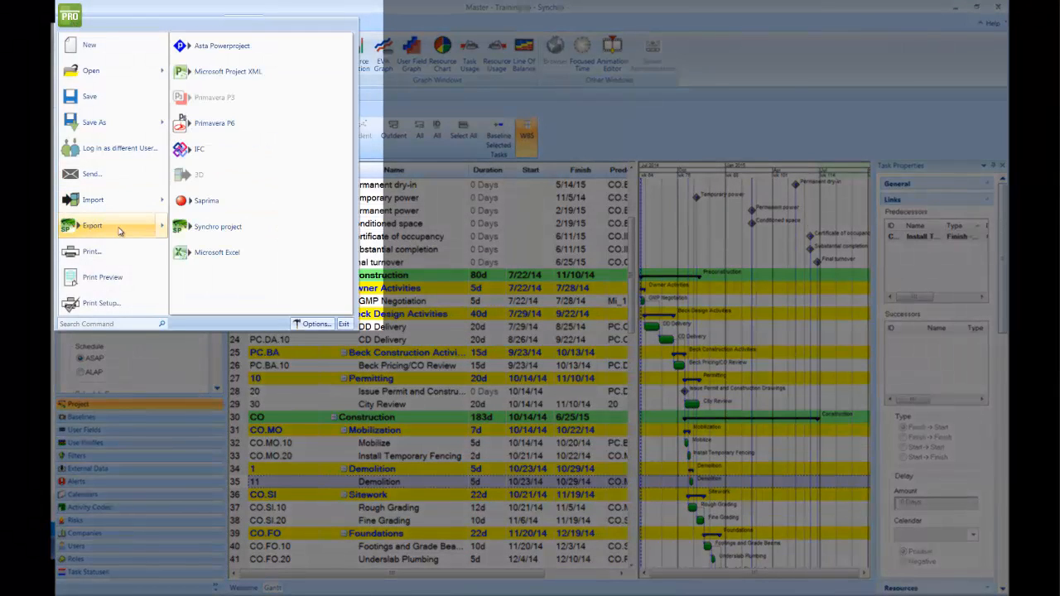
click(232, 72)
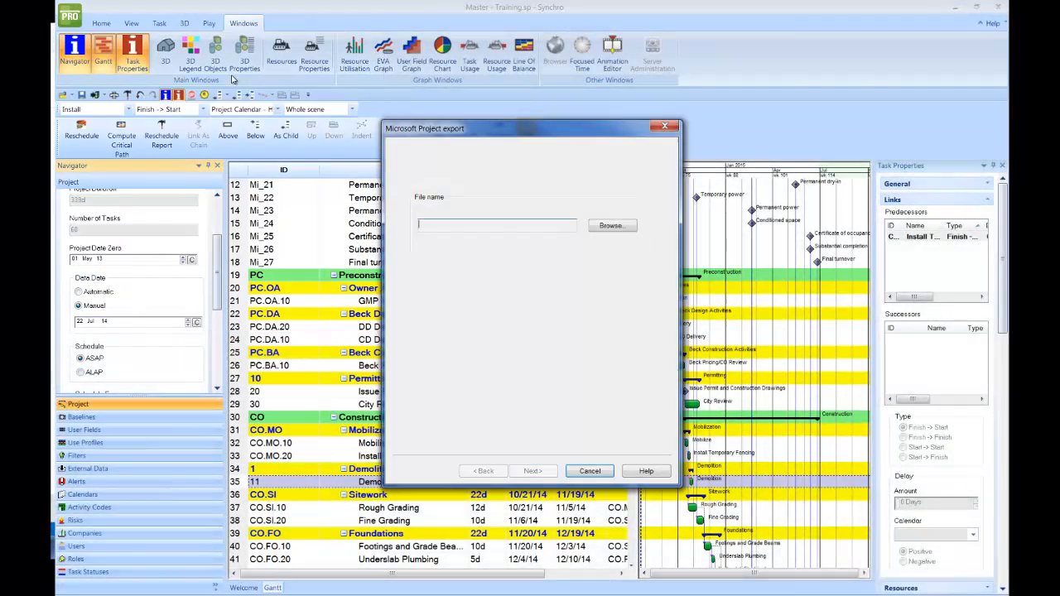
click(612, 227)
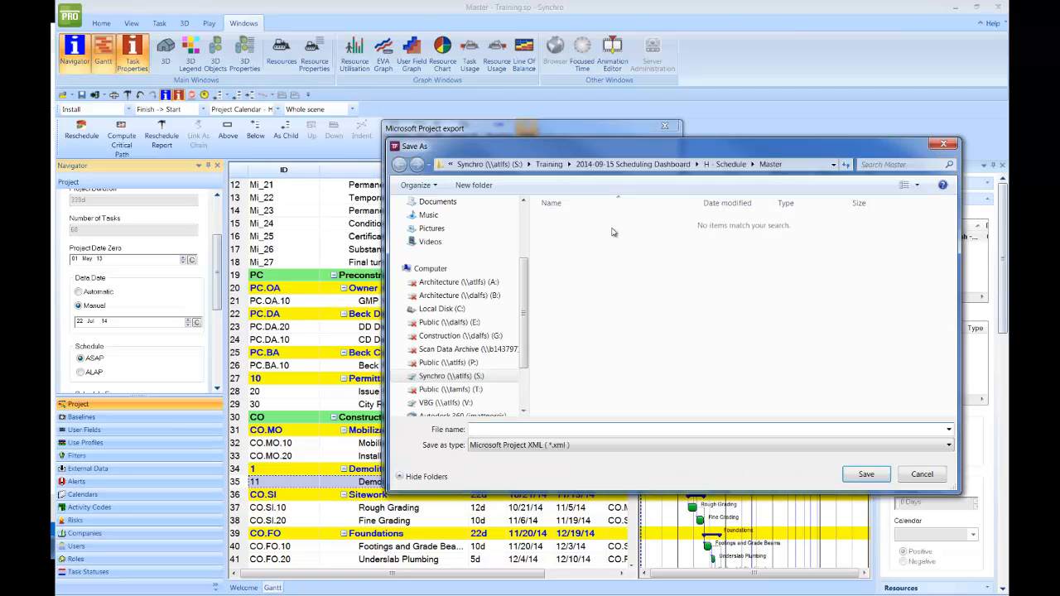
click(731, 164)
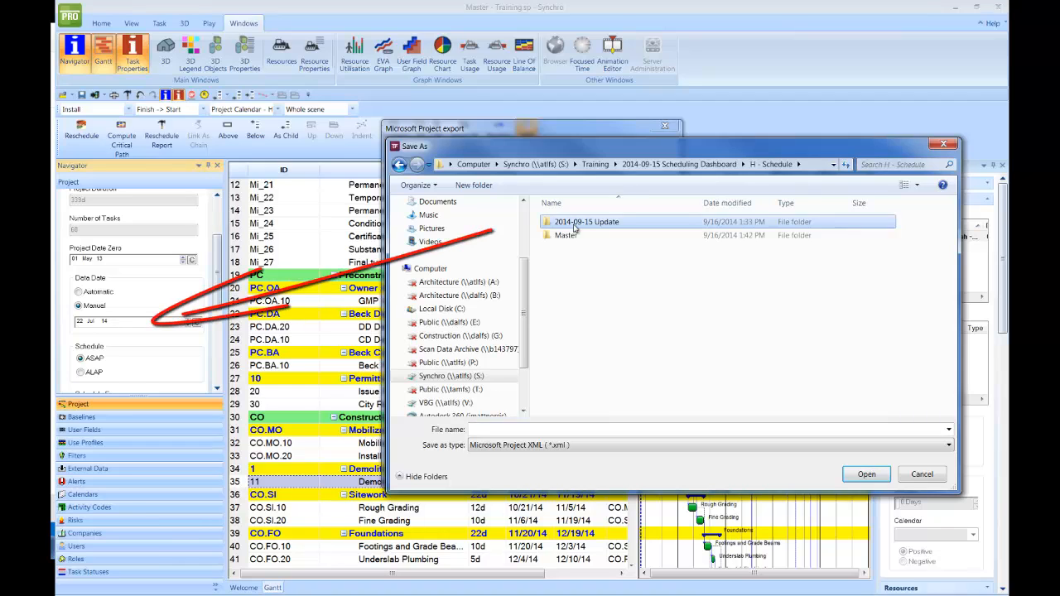
double_click(575, 226)
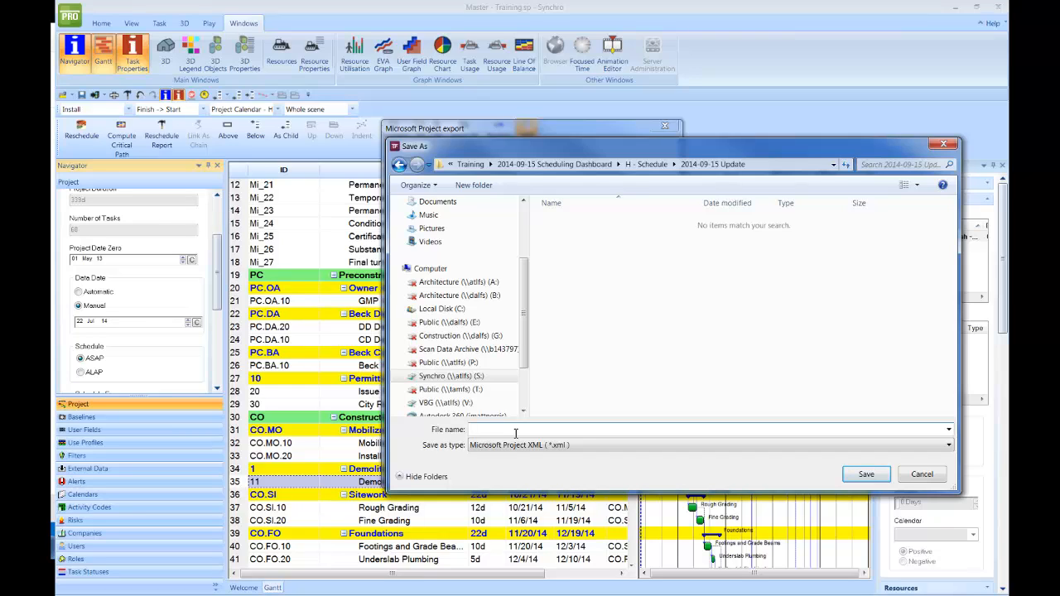
text(2014-09-15 Schedule Update)
- Confirm the target file and run the XML export to completion, closing the wizard
click(880, 478)
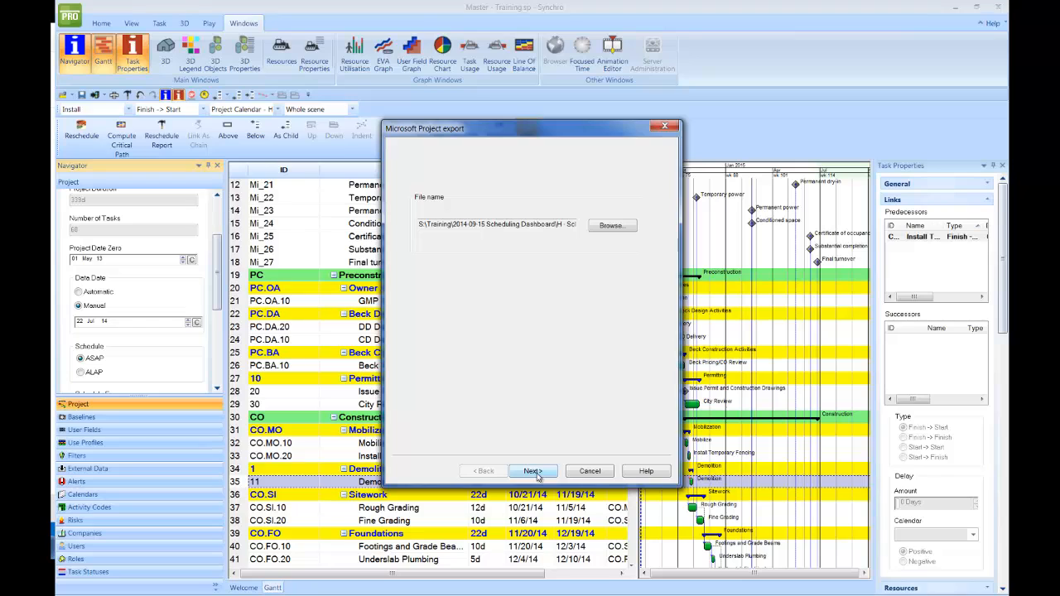
click(533, 471)
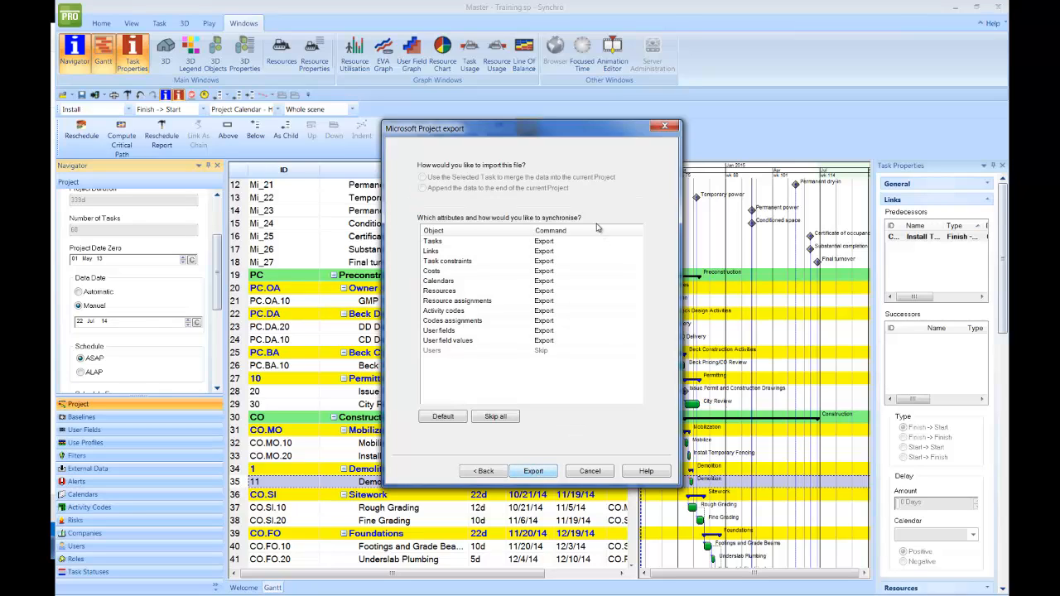
click(542, 474)
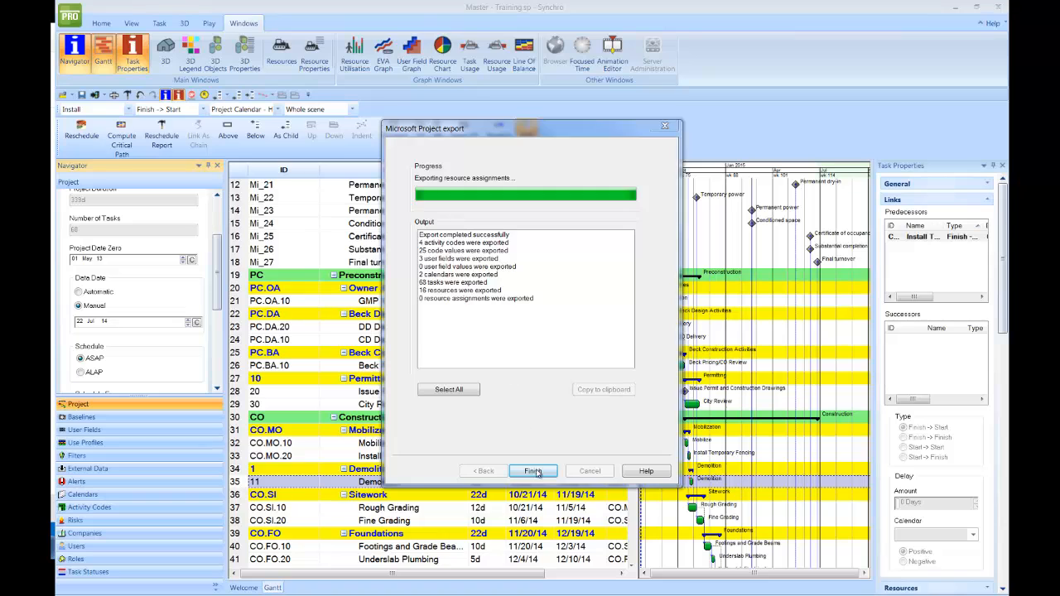
click(535, 472)
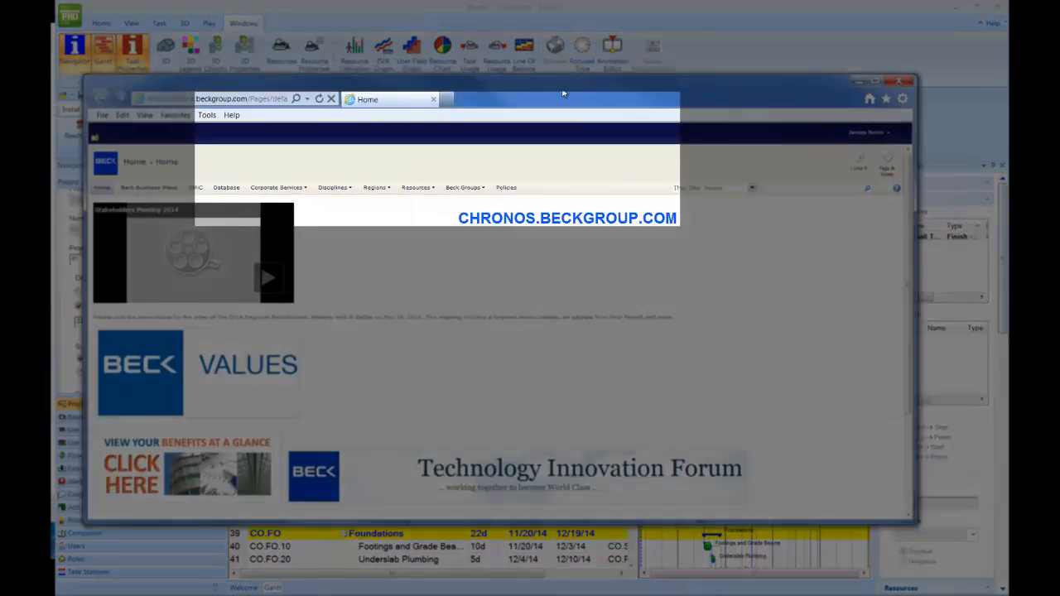
- Navigate Internet Explorer to chronos.beckgroup.com
drag(562, 93, 624, 97)
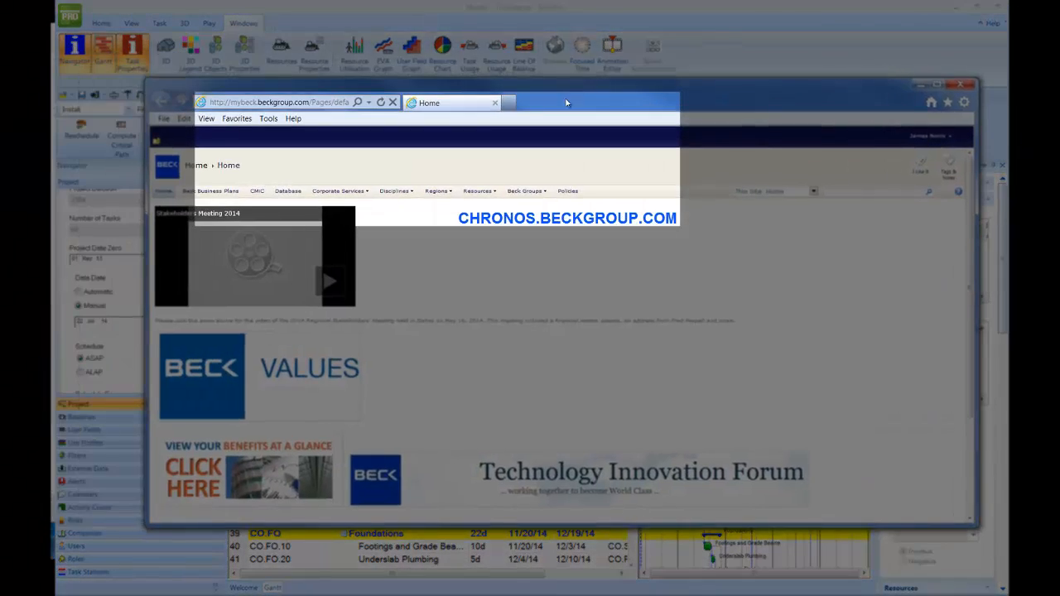
click(296, 103)
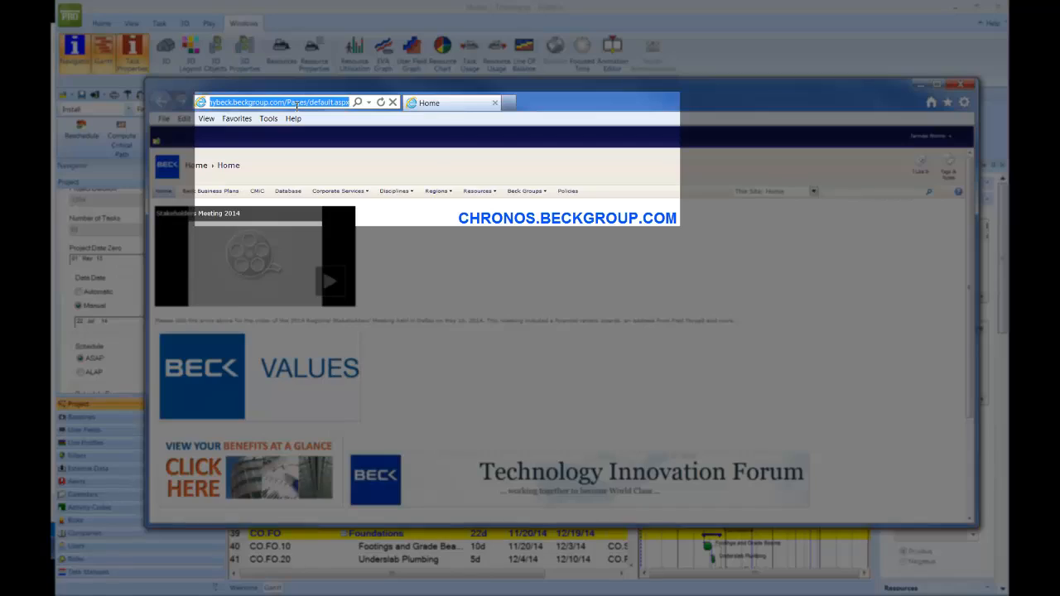
text(chronos.beckgroup.com/)
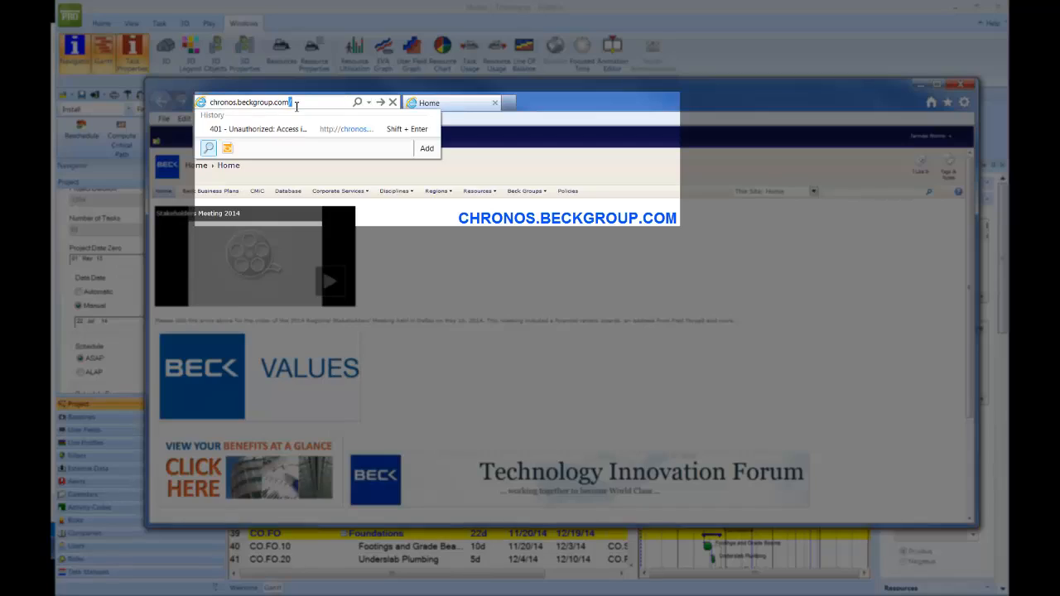
key(Return)
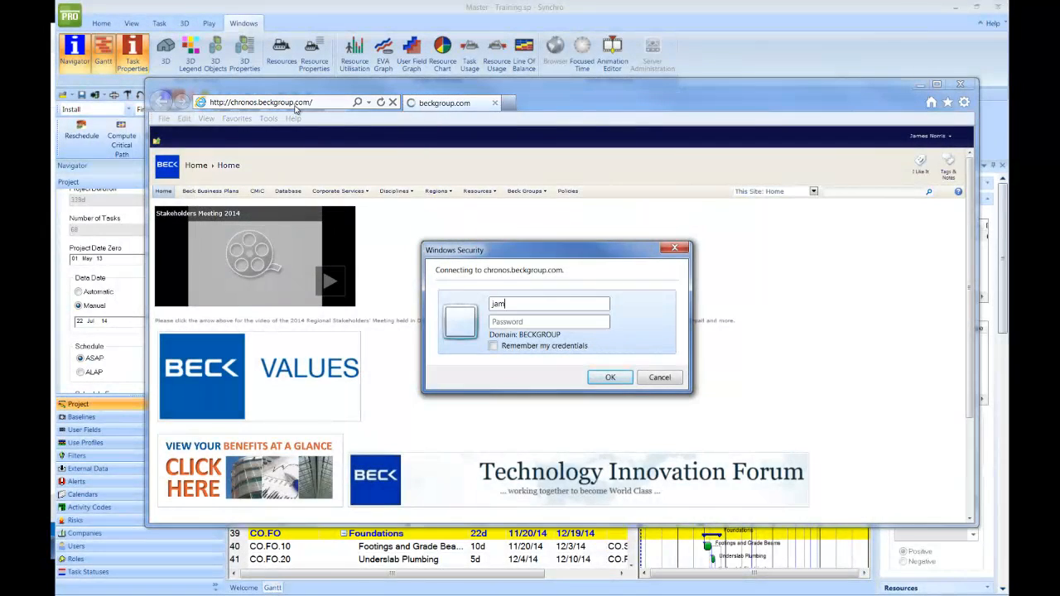
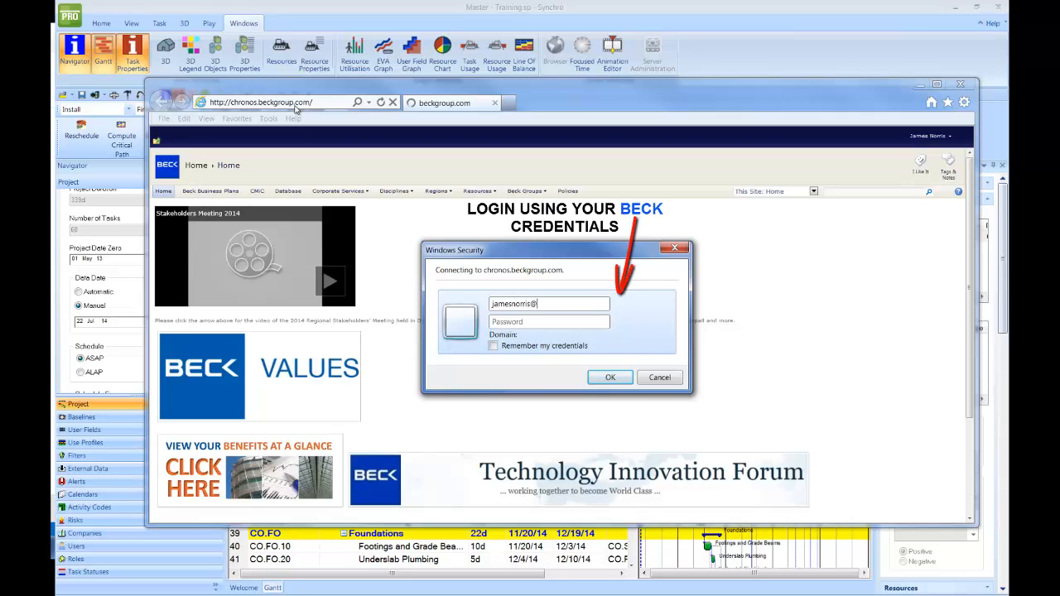
- Sign in with the Beck user e-mail and password in Windows Security
key(Tab)
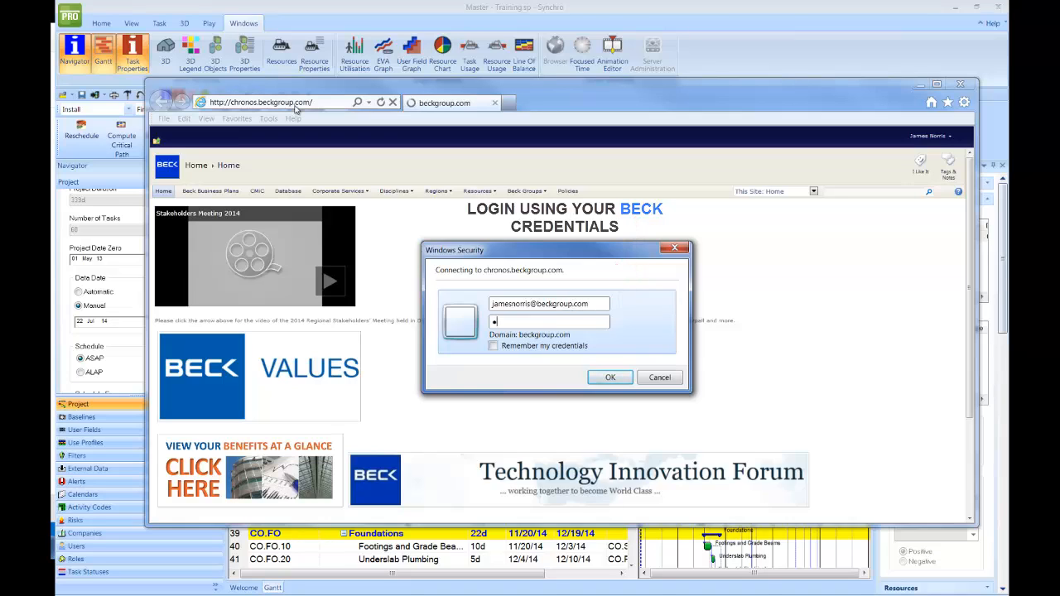
text(******)
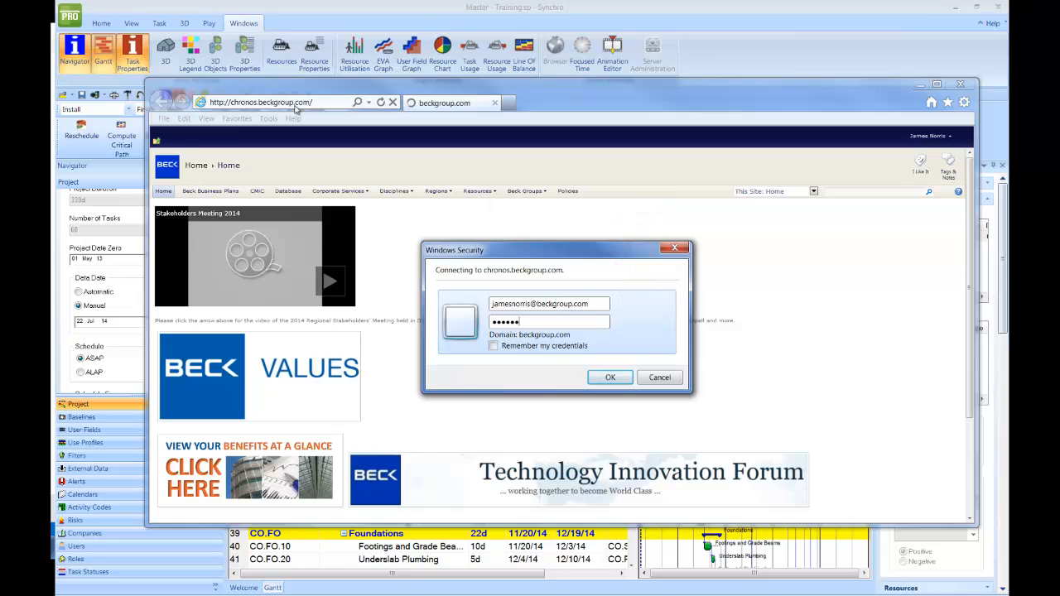
key(Return)
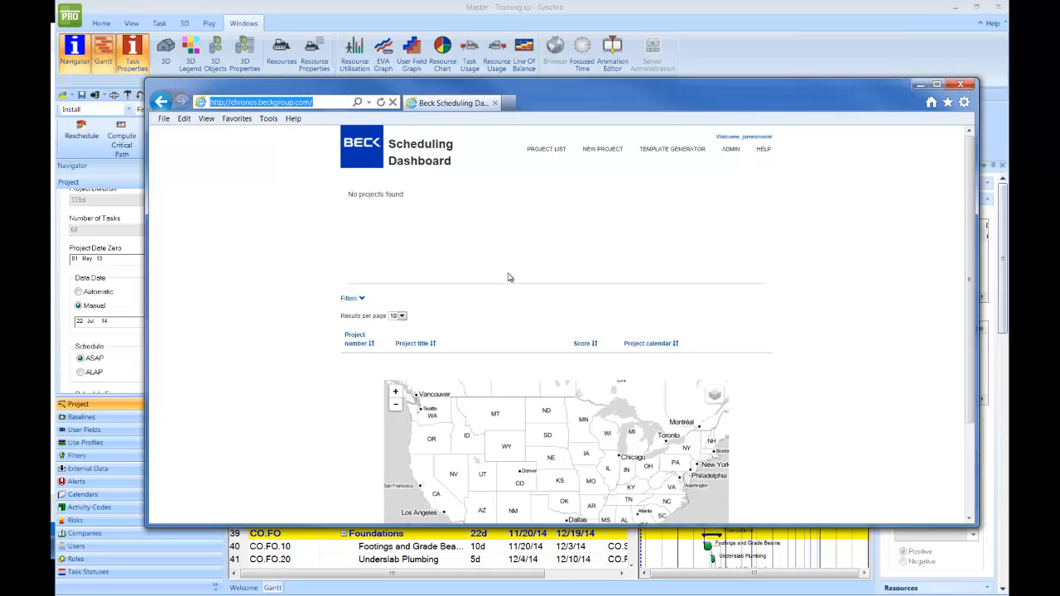
- Begin a new project with Project ID 314596 and title 'Test Schedule', then move the browser aside
mouse_move(971, 405)
mouse_down()
mouse_move(973, 464)
mouse_move(976, 395)
mouse_up()
click(600, 151)
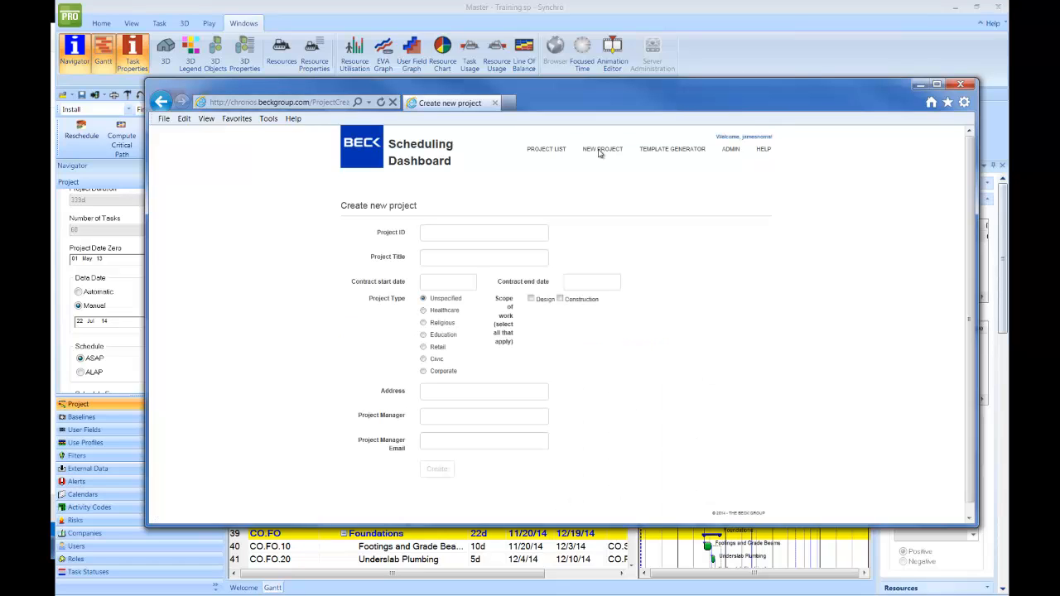
click(465, 235)
text(314596)
click(461, 257)
text(Test)
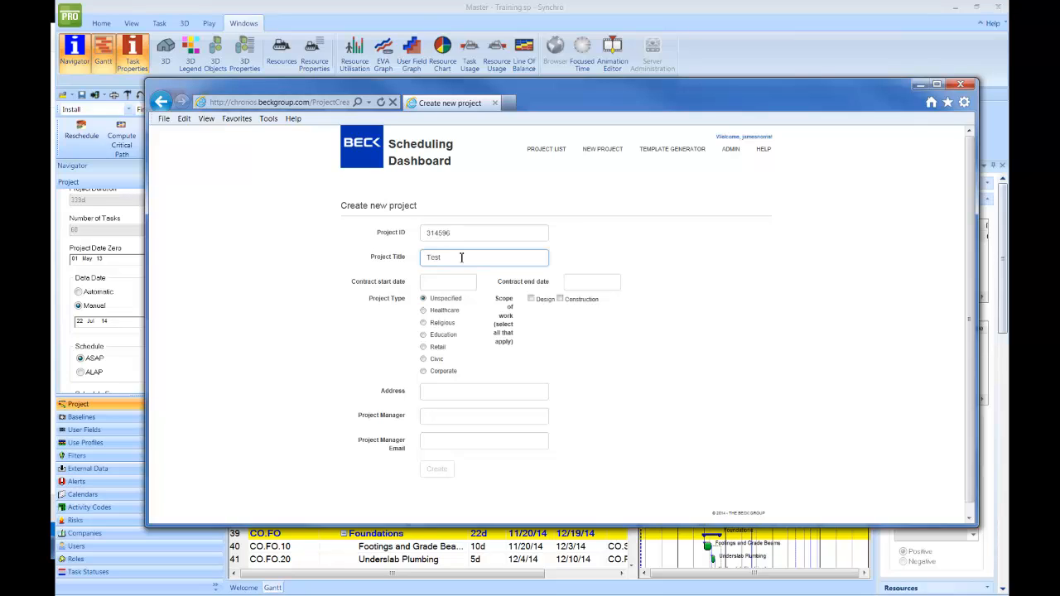
text( Schedule)
click(446, 287)
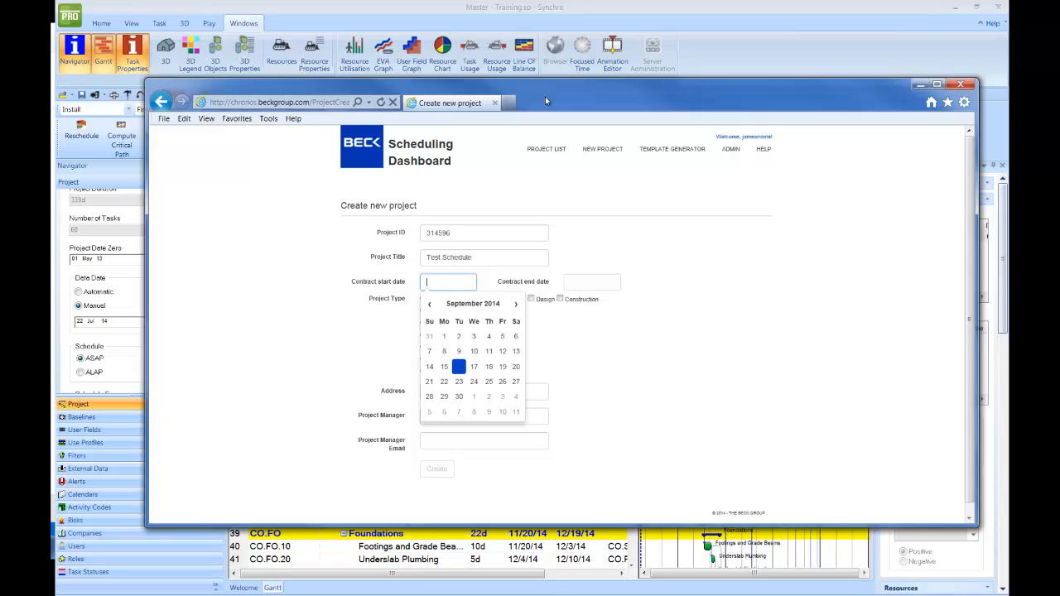
drag(545, 96, 51, 123)
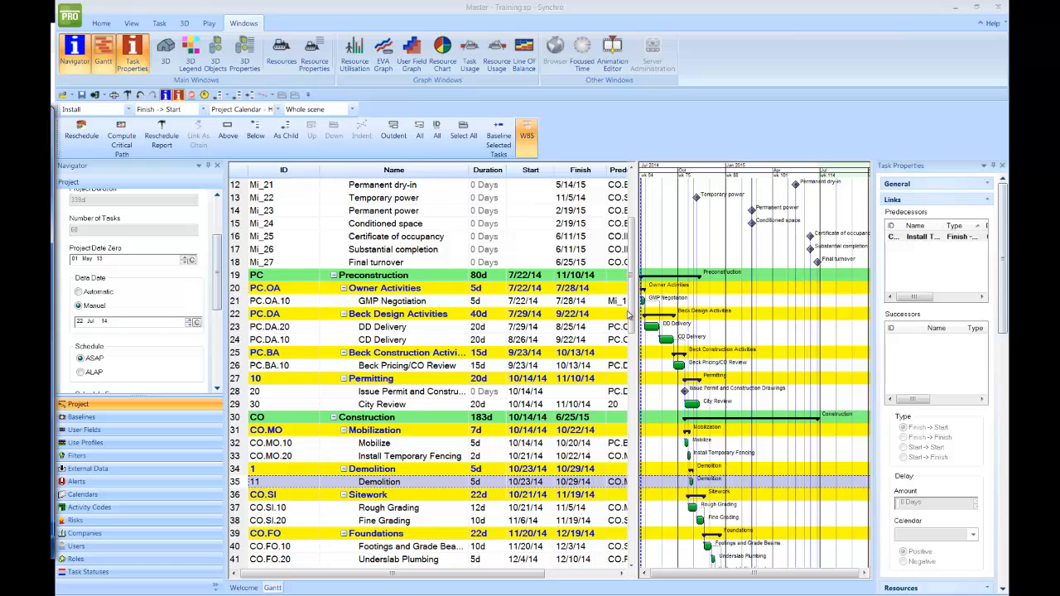
- Pan the Synchro Gantt chart to check the schedule dates, then bring the new-project form back over it
drag(631, 315, 711, 238)
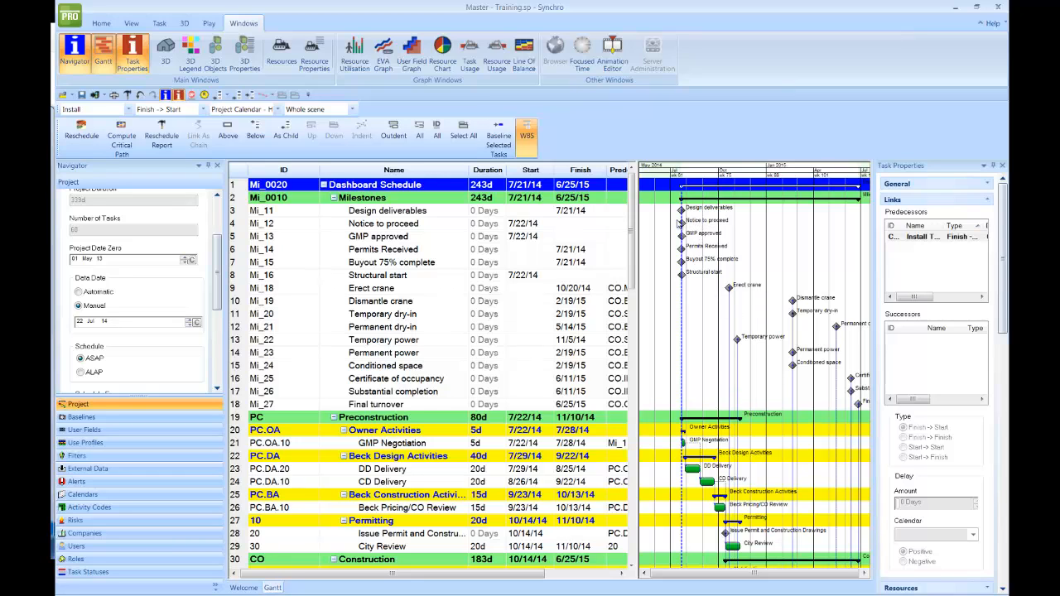
drag(735, 260, 696, 263)
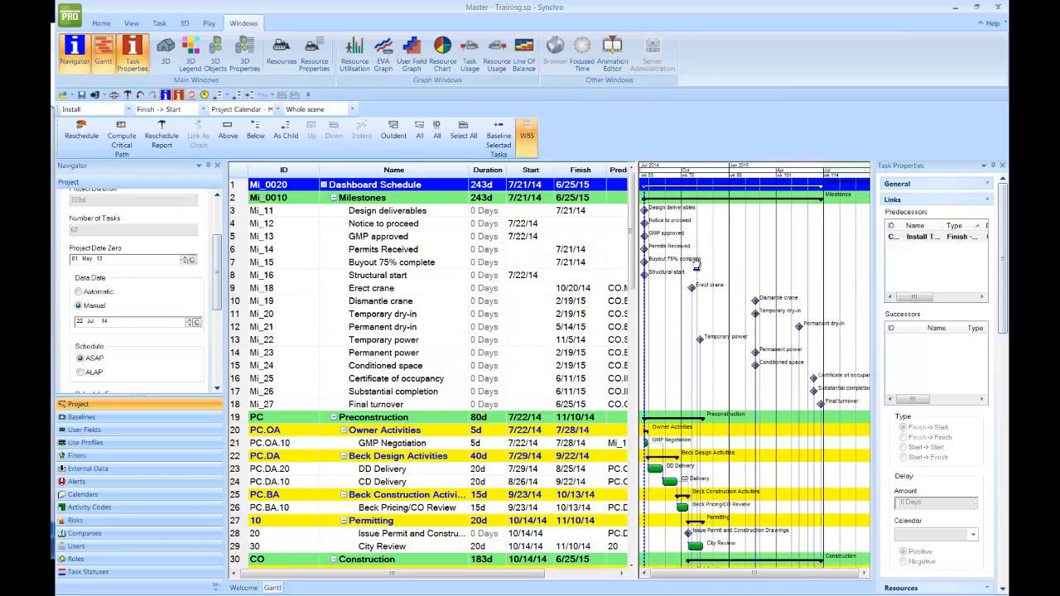
drag(764, 254, 717, 266)
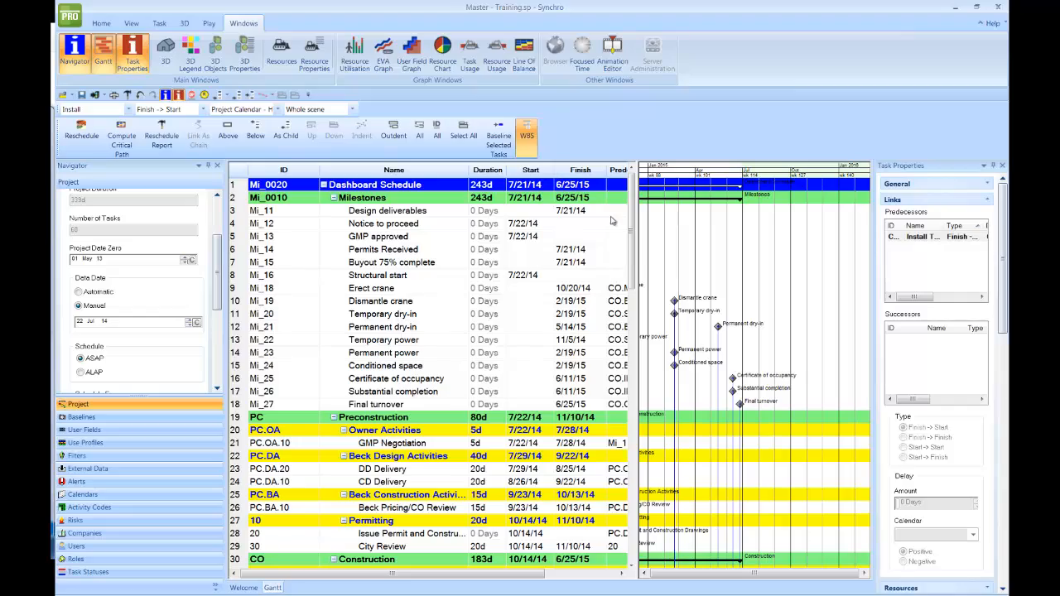
drag(631, 236, 673, 212)
scroll(652, 415, down, 1)
drag(690, 241, 745, 267)
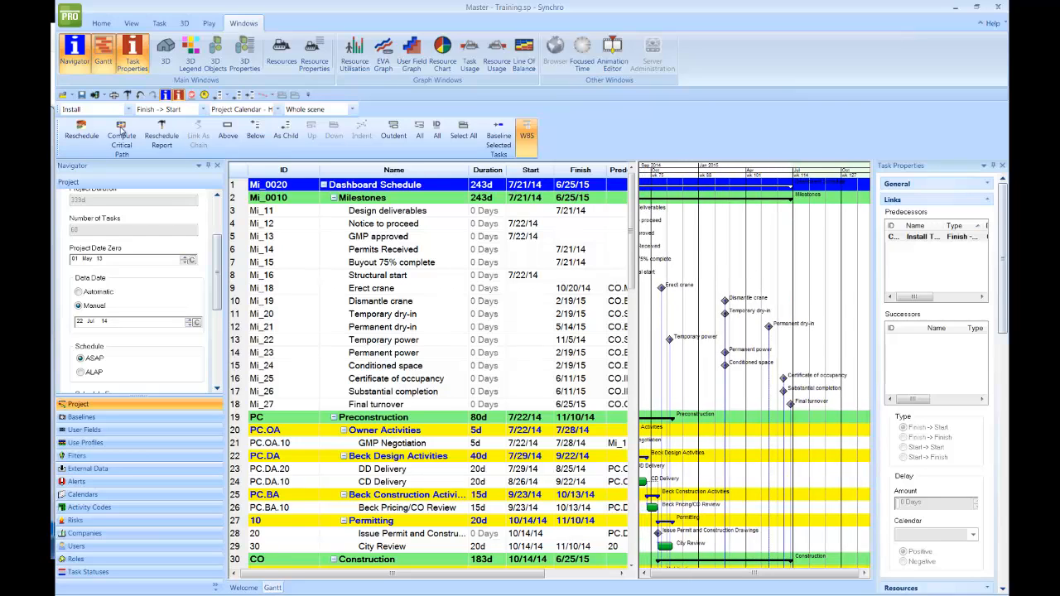
drag(53, 134, 705, 226)
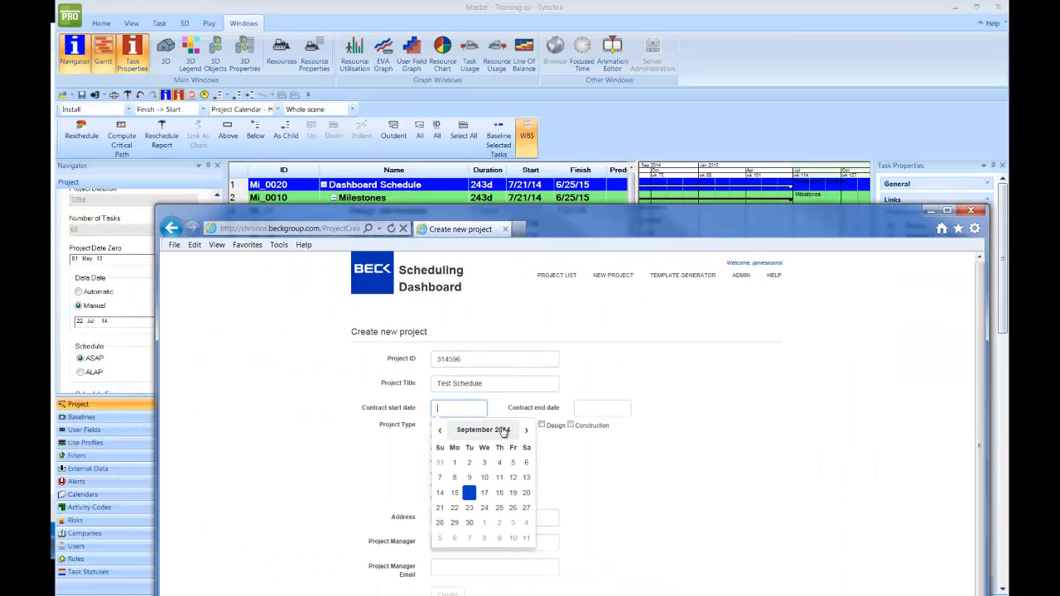
- Set the contract start date to July 21, 2014
click(440, 431)
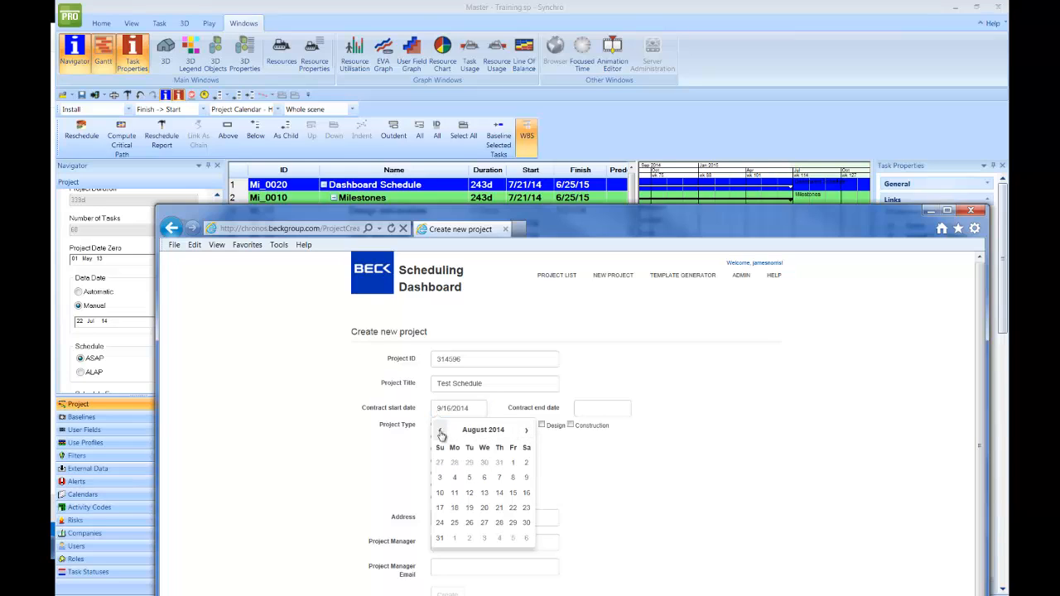
click(440, 431)
click(454, 508)
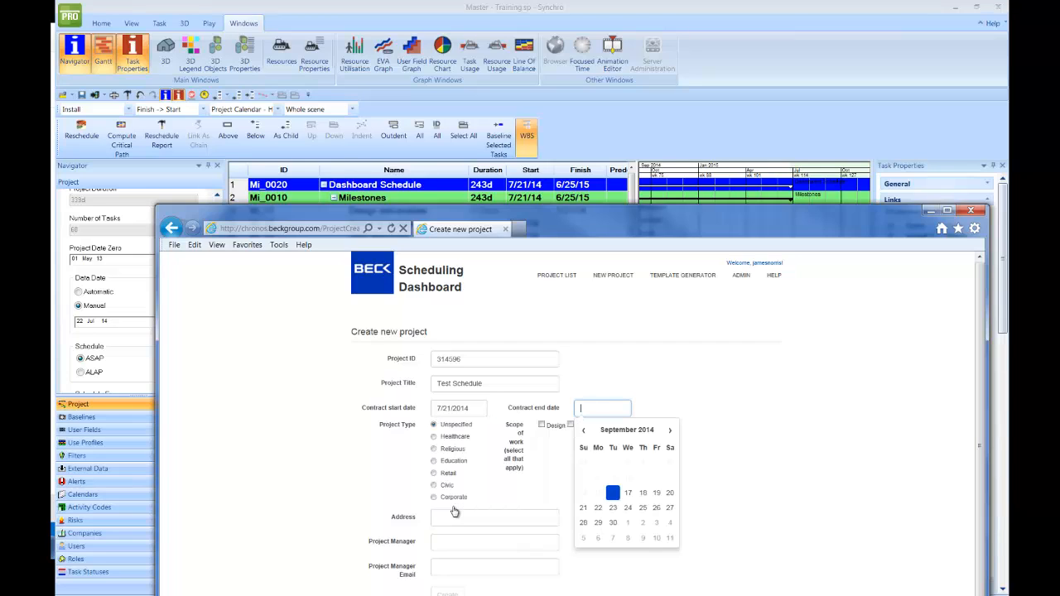
- Set the contract end date to June 25, 2015
click(639, 434)
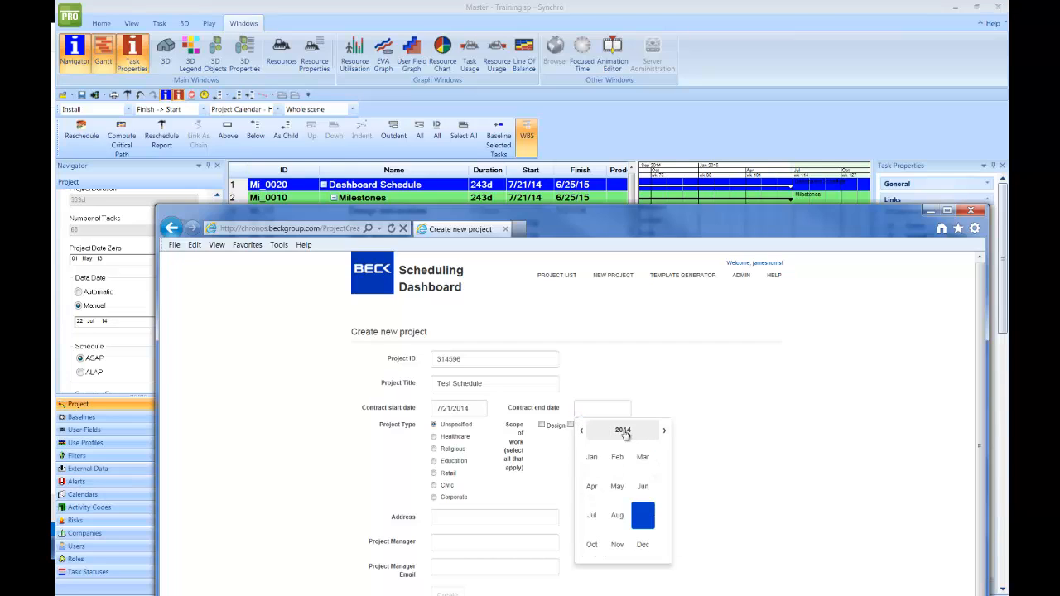
click(623, 432)
click(593, 516)
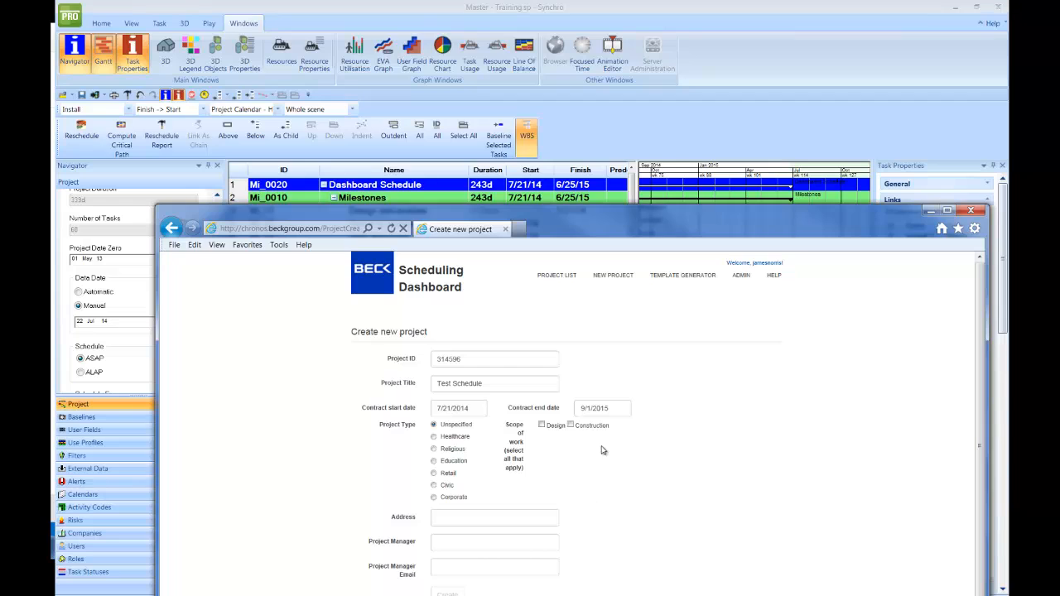
click(605, 407)
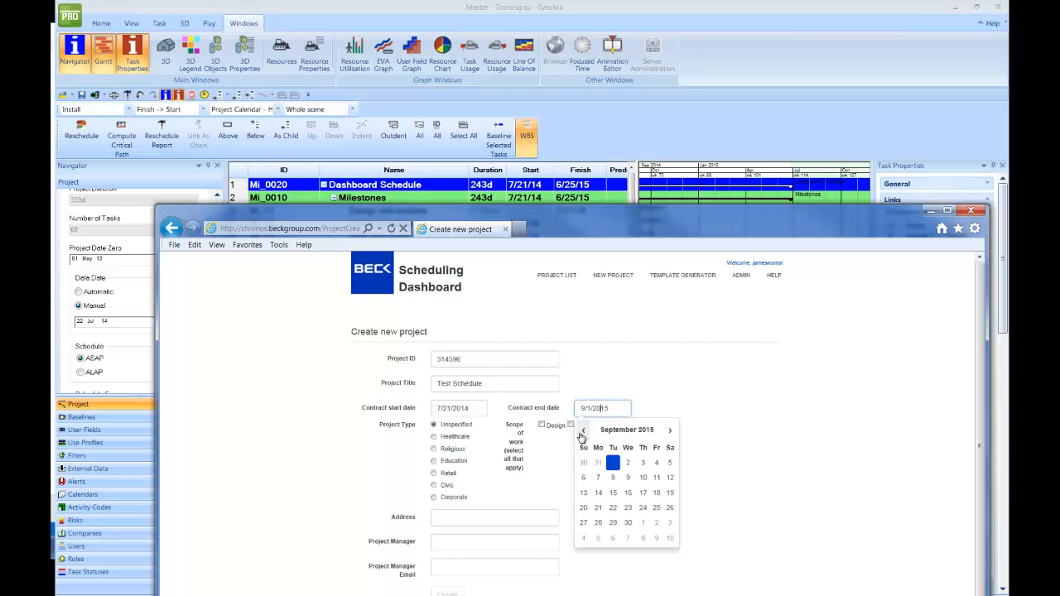
click(583, 431)
click(583, 430)
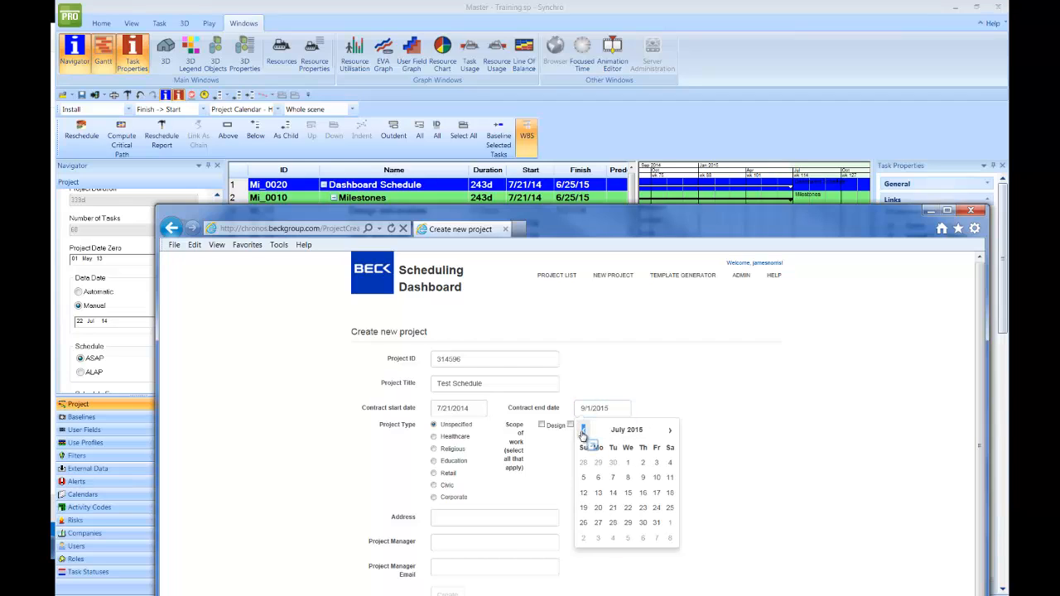
click(583, 431)
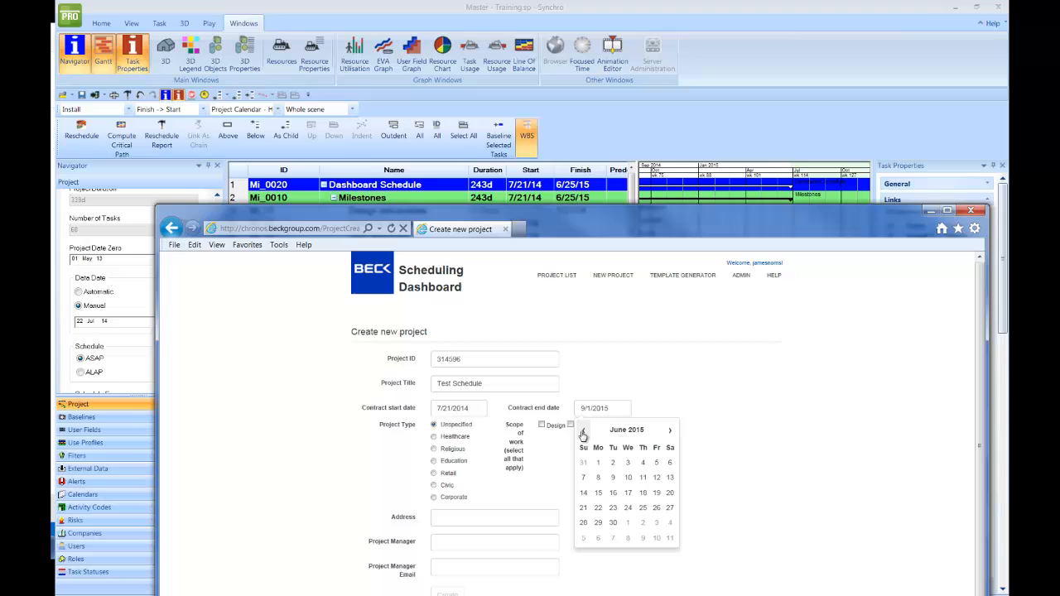
click(643, 508)
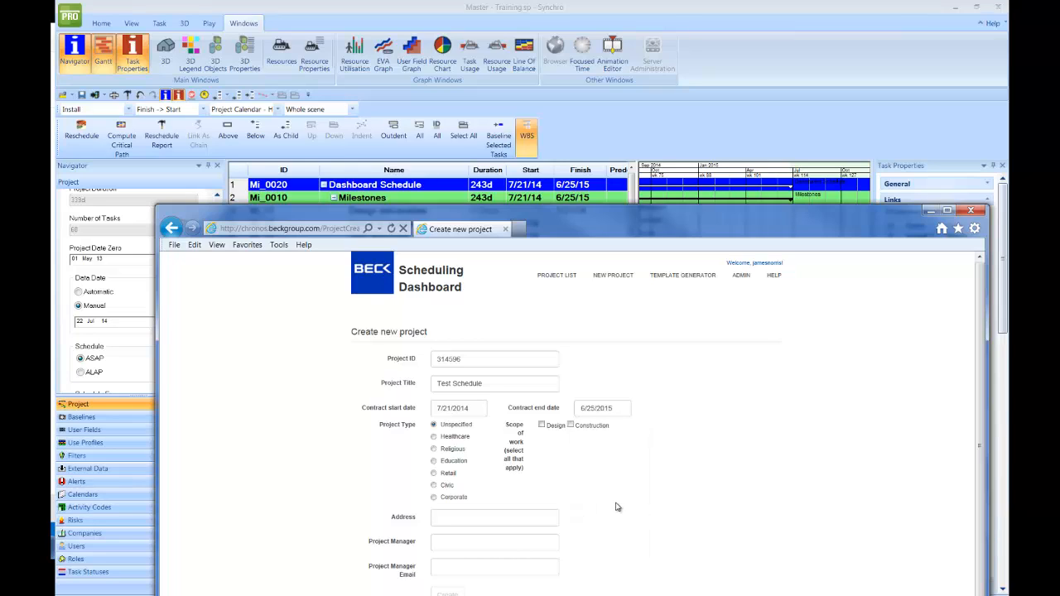
- Choose Design and Construction scope and Corporate type, and enter the project address
click(543, 425)
click(571, 425)
click(434, 498)
click(453, 520)
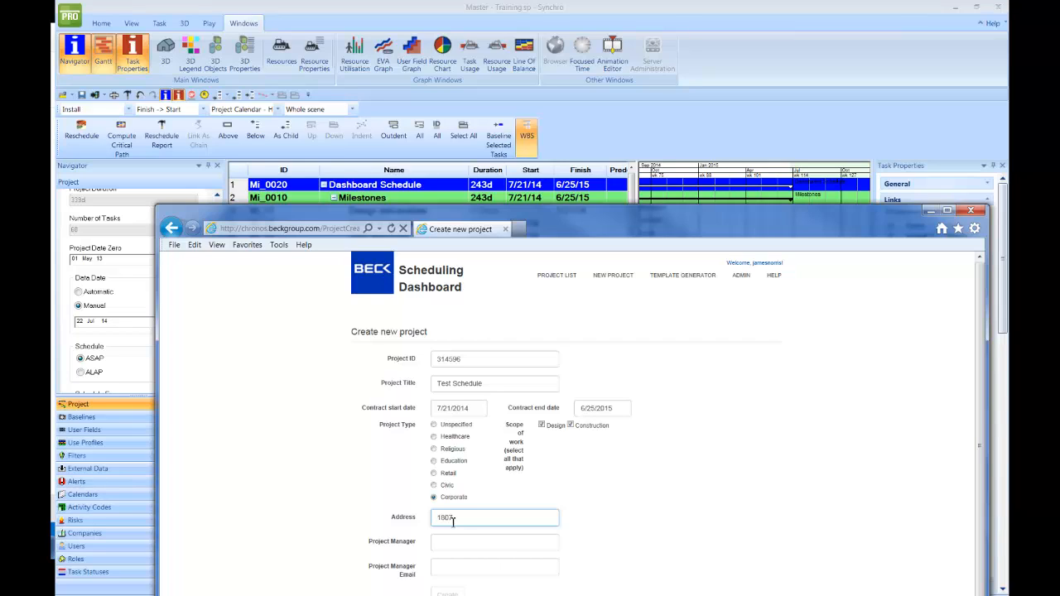
- Fill in the two project managers' full names and the project manager e-mail
click(476, 545)
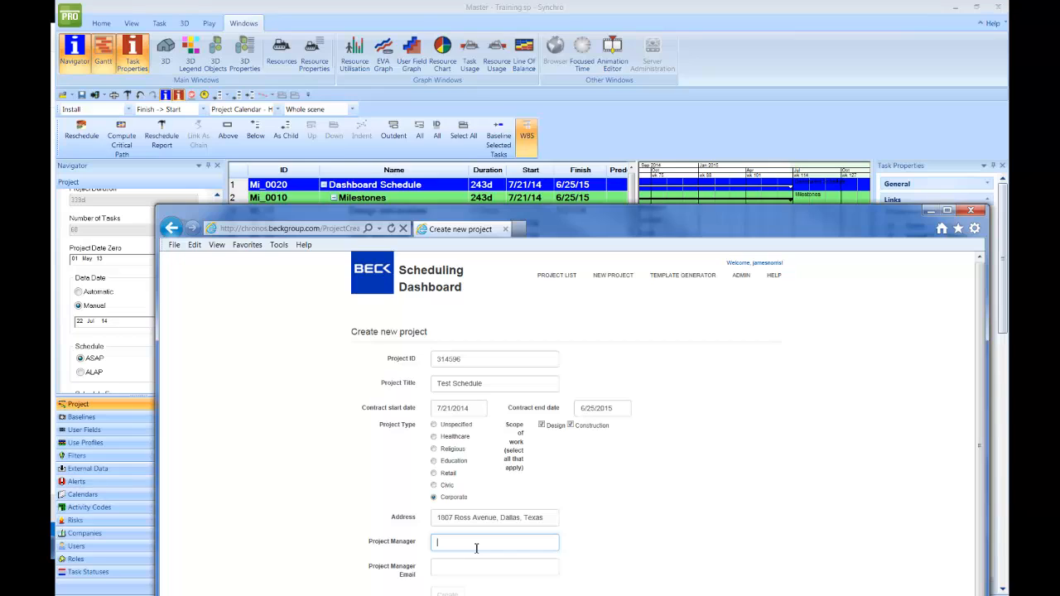
click(461, 546)
click(539, 543)
click(476, 571)
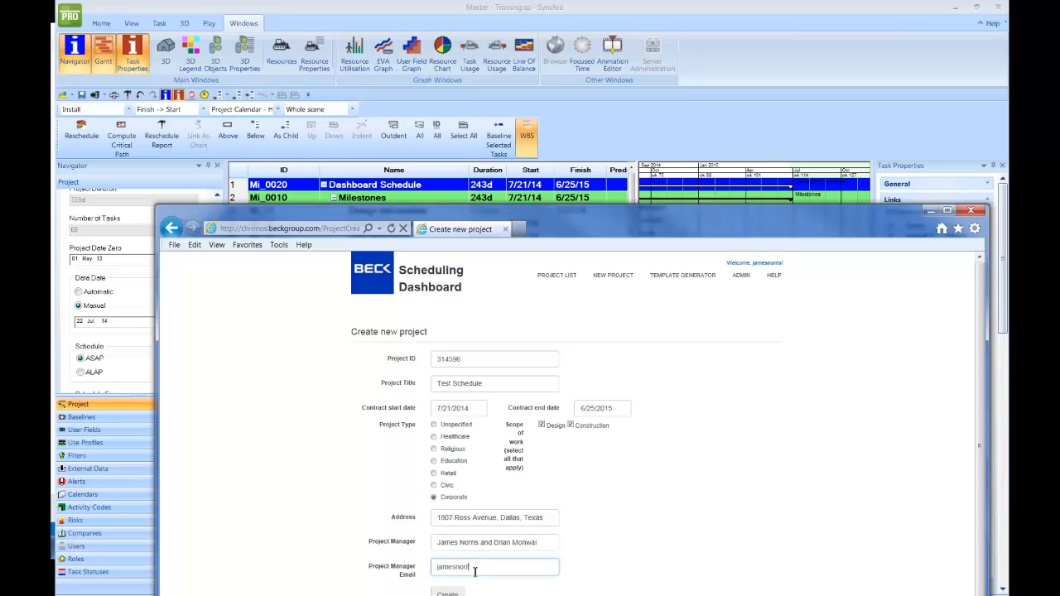
click(603, 547)
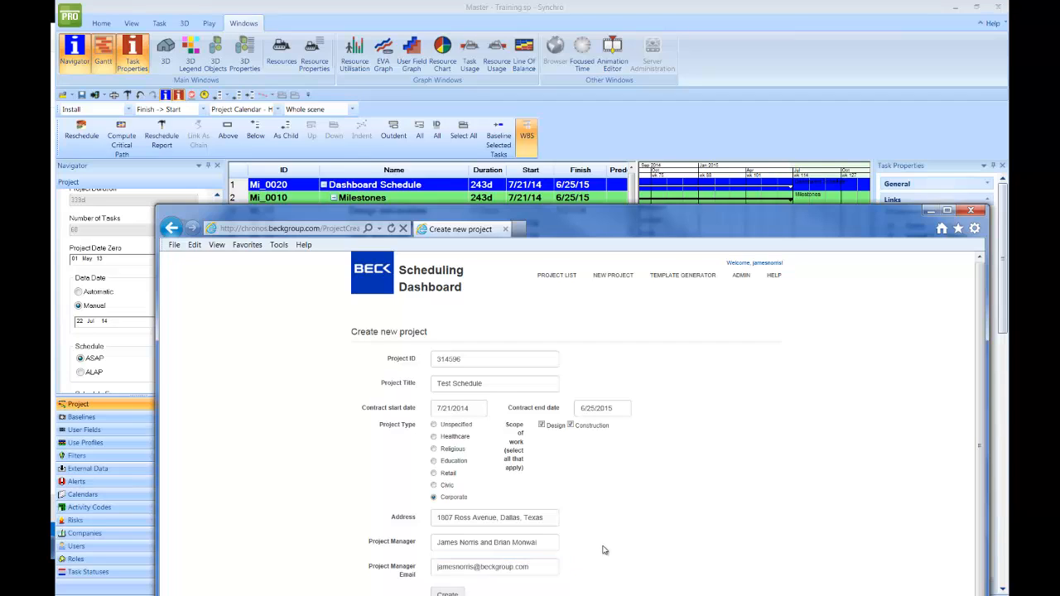
scroll(603, 547, down, 1)
- Create the Test Schedule project, dismiss the saved confirmation, and bring the project list into view
click(446, 585)
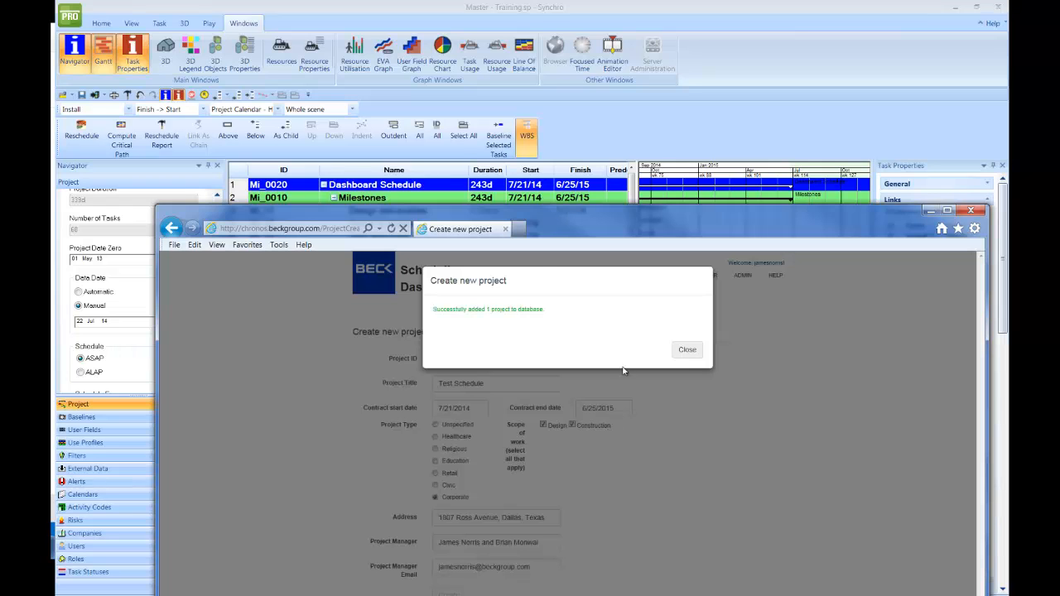
click(688, 351)
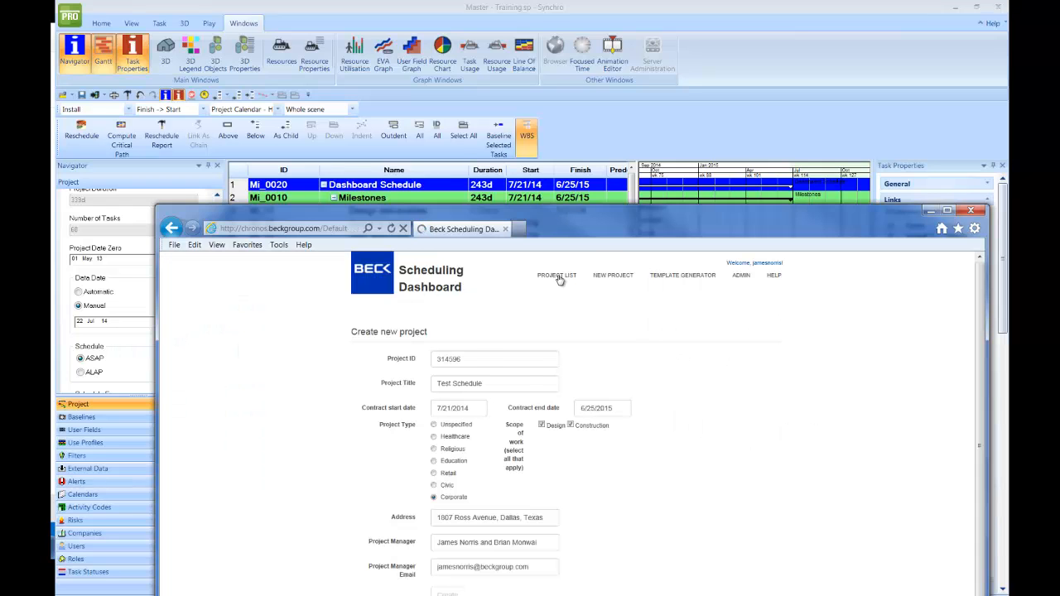
drag(596, 214, 550, 87)
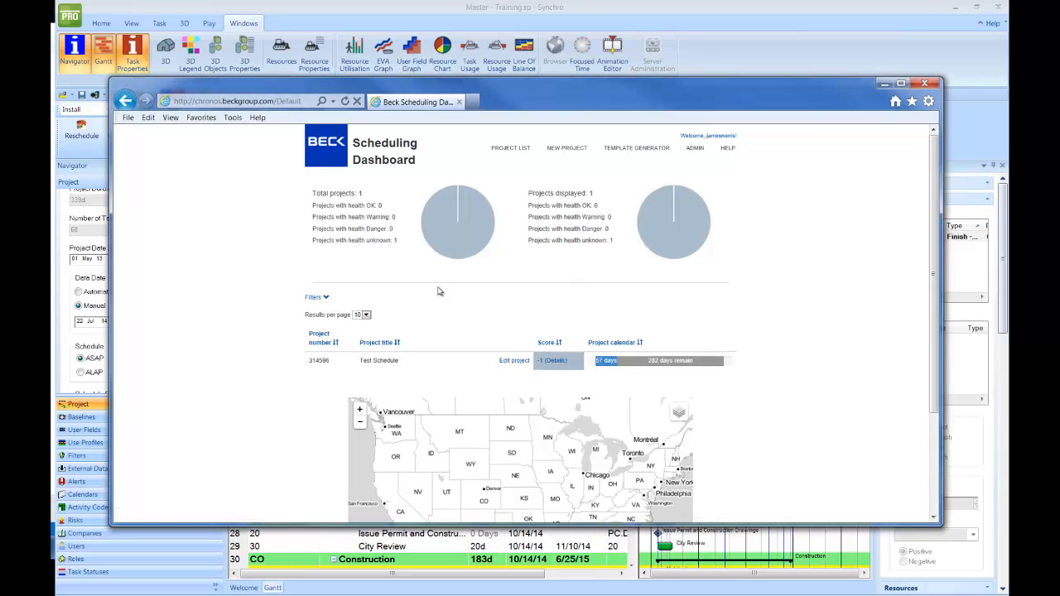
mouse_move(466, 222)
- Open Test Schedule's details and choose S: > Training > … > 2014-09-15 Schedule Update.xml for upload
click(553, 361)
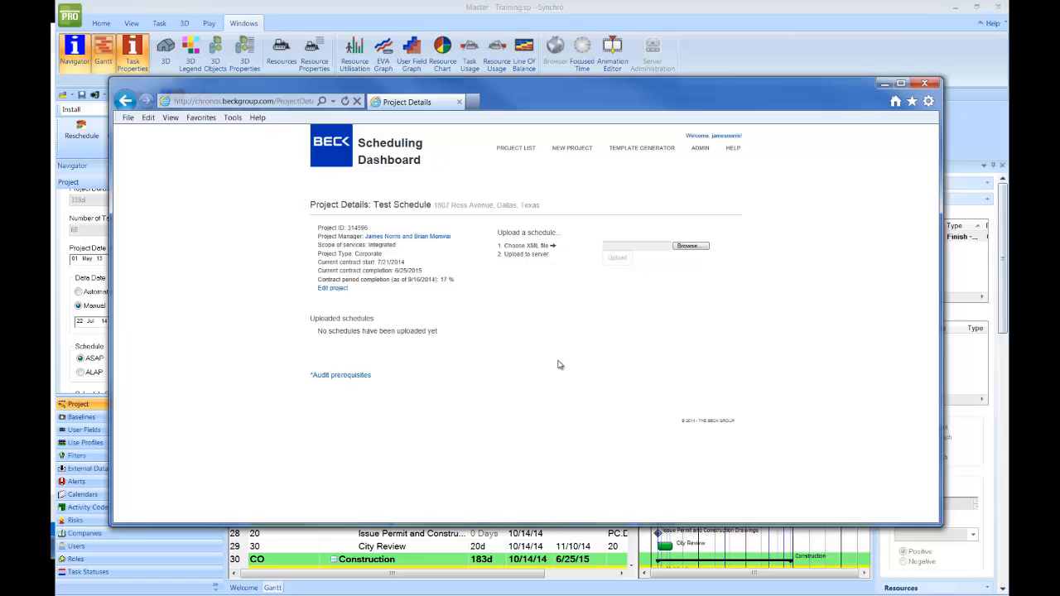
click(696, 250)
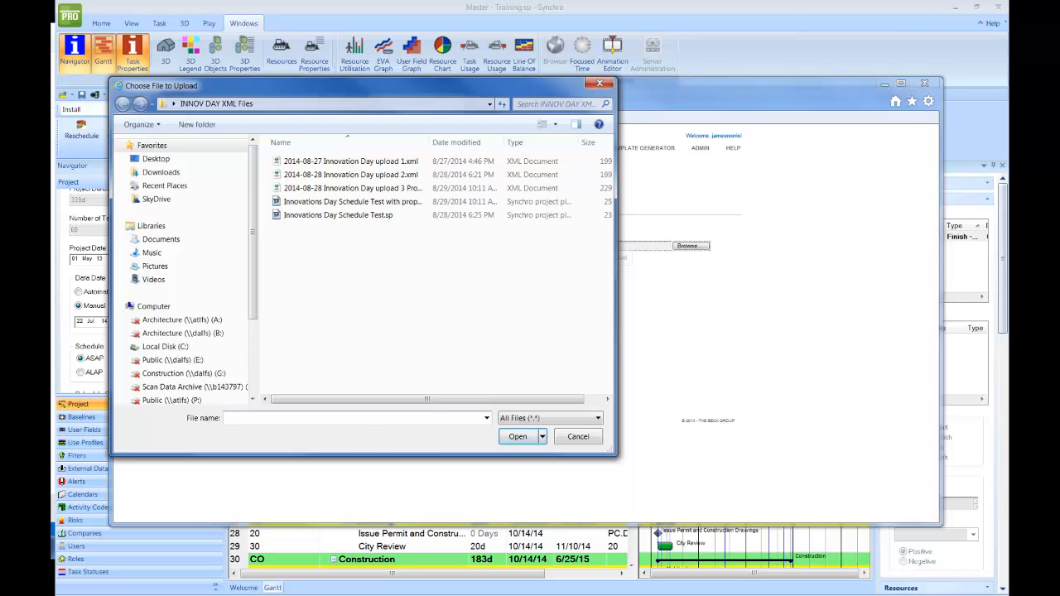
scroll(199, 357, down, 2)
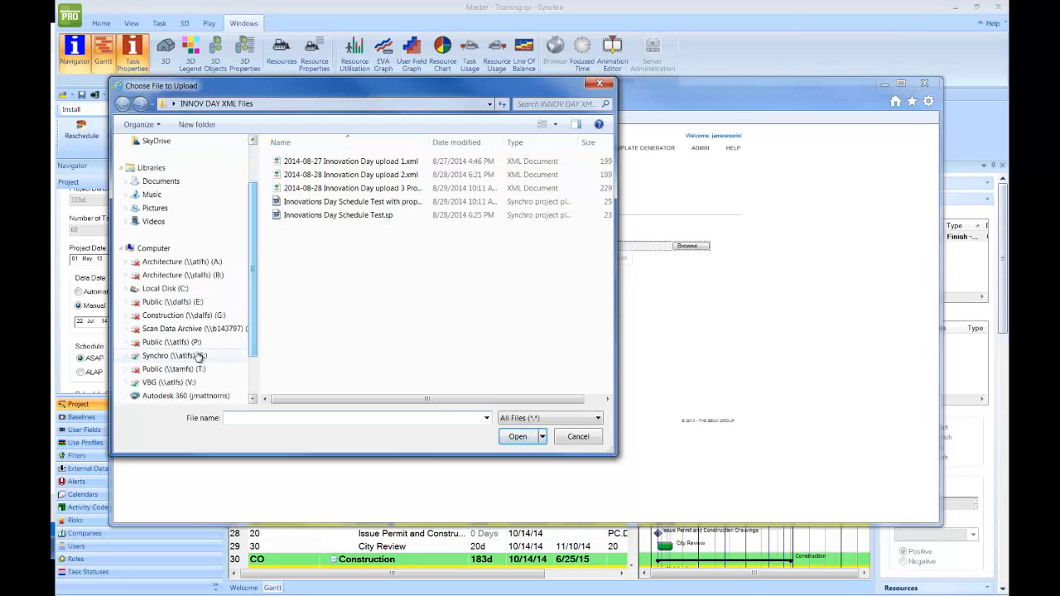
click(196, 355)
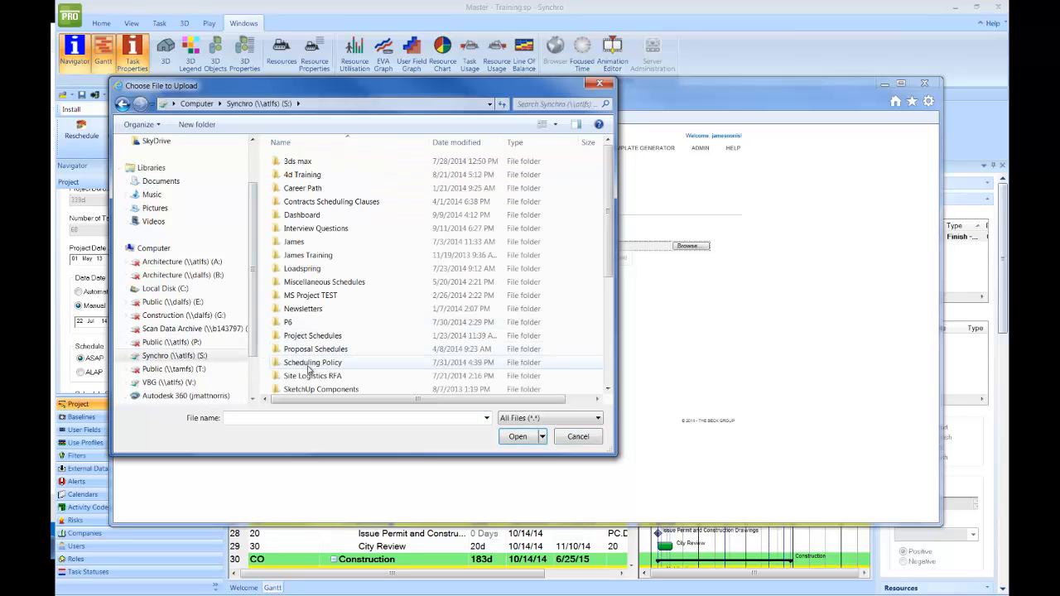
scroll(313, 362, down, 5)
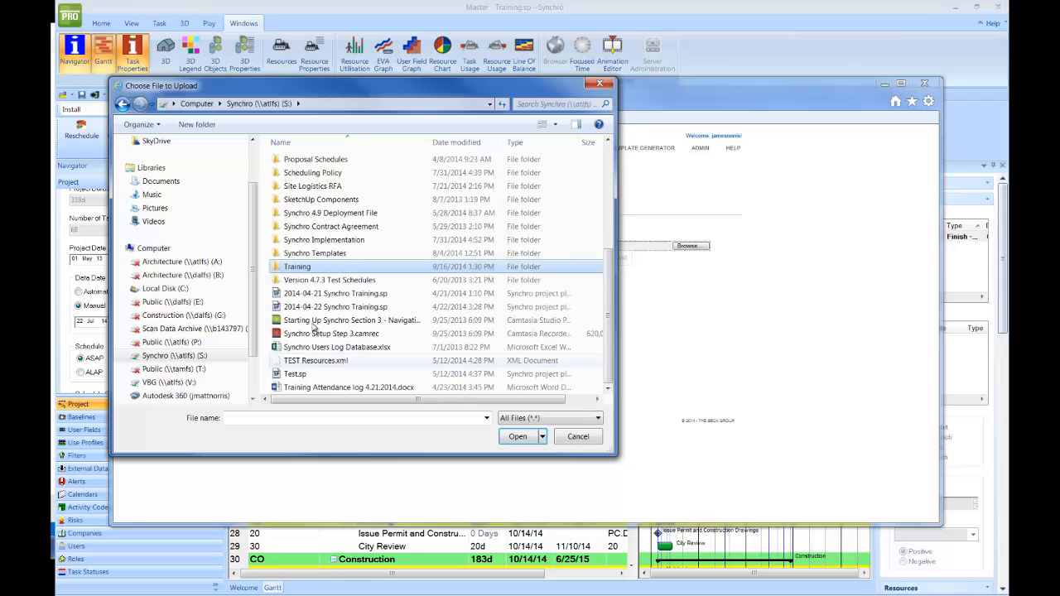
double_click(300, 267)
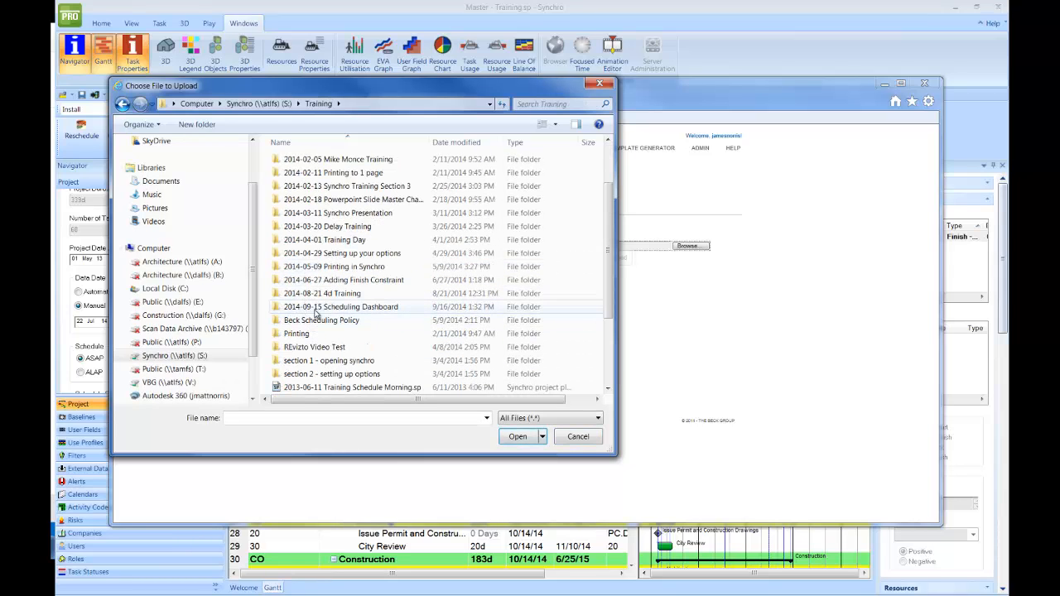
click(316, 308)
double_click(315, 308)
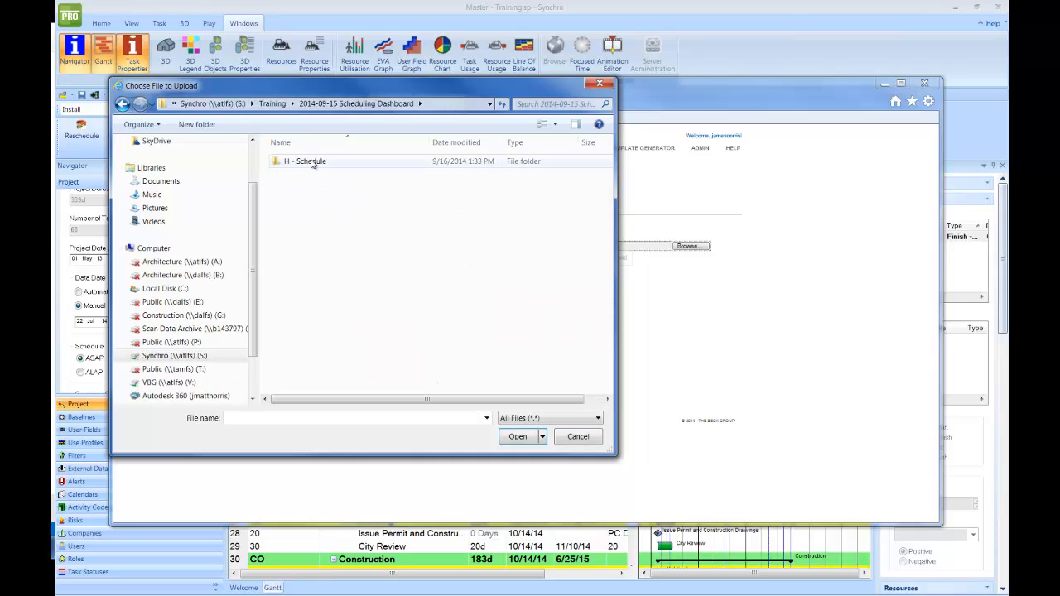
click(313, 163)
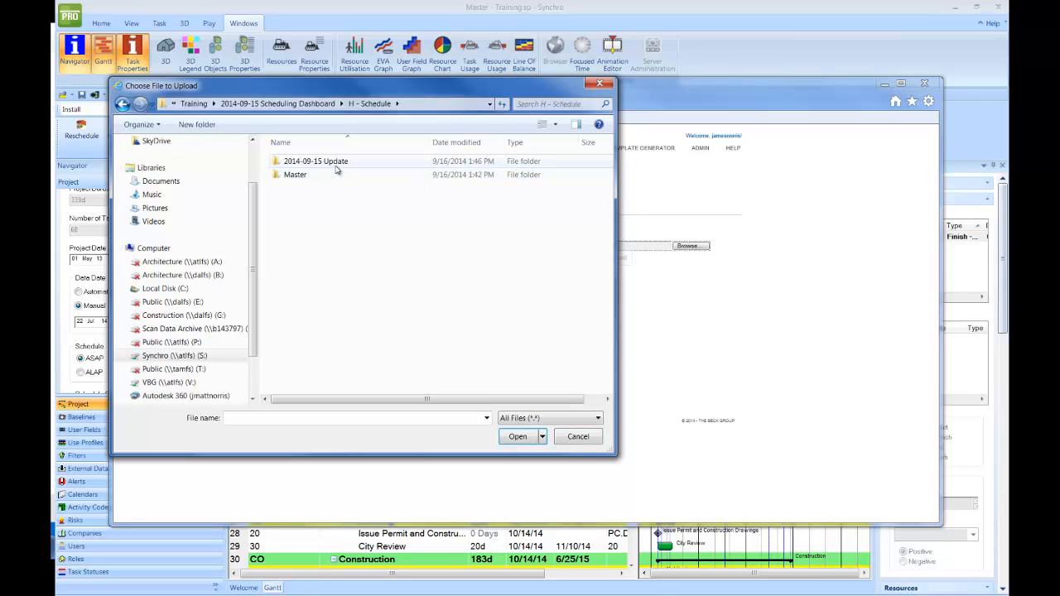
double_click(306, 163)
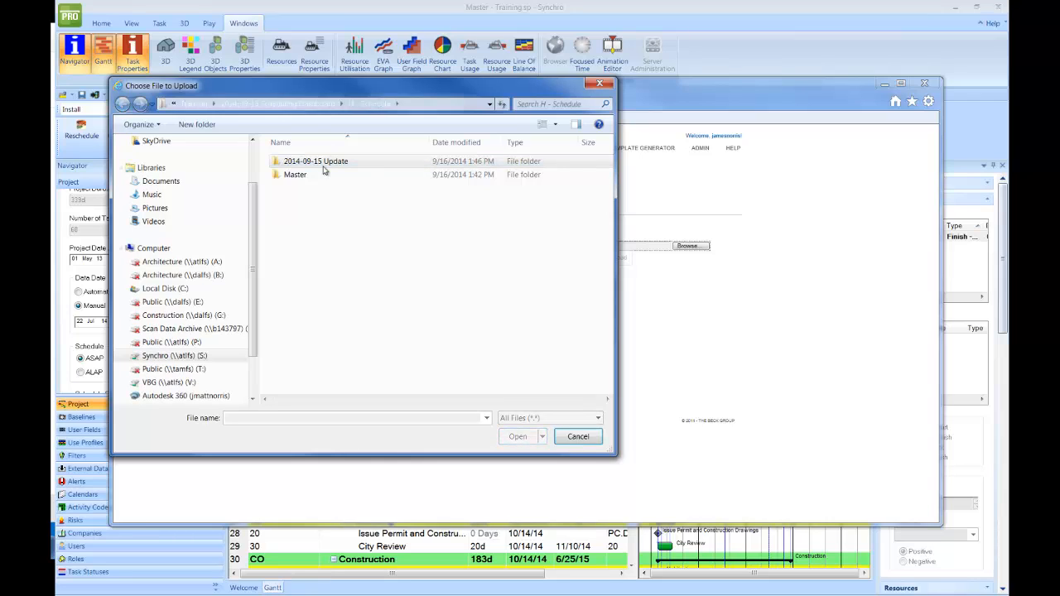
click(344, 164)
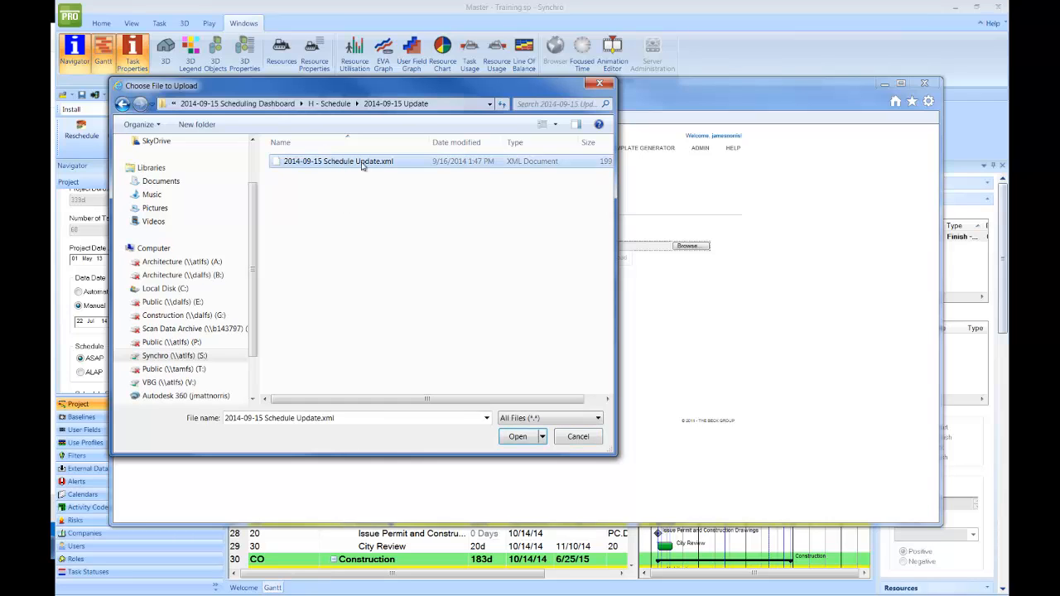
click(516, 438)
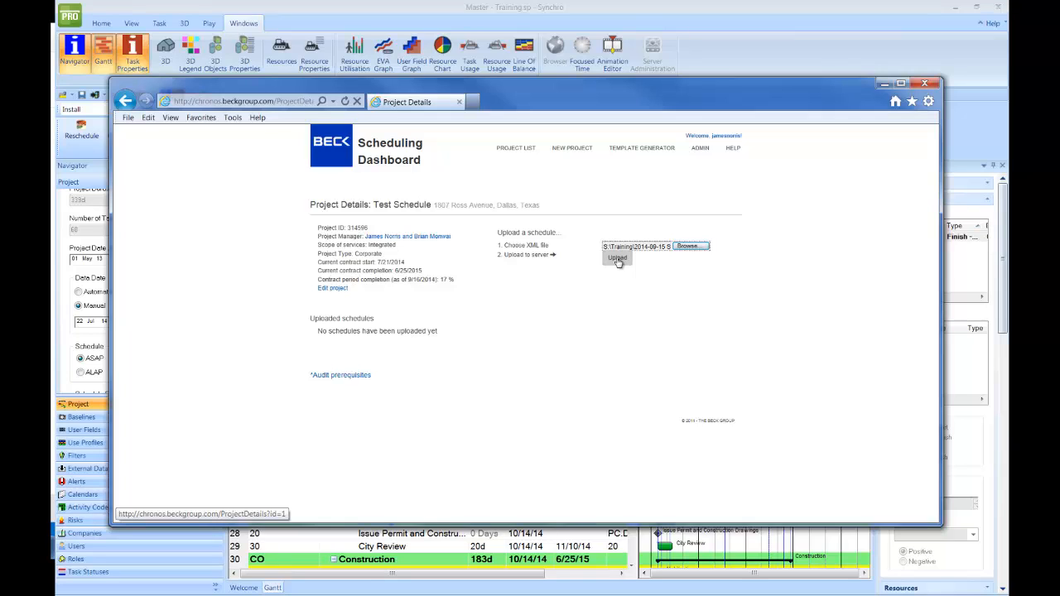
click(617, 259)
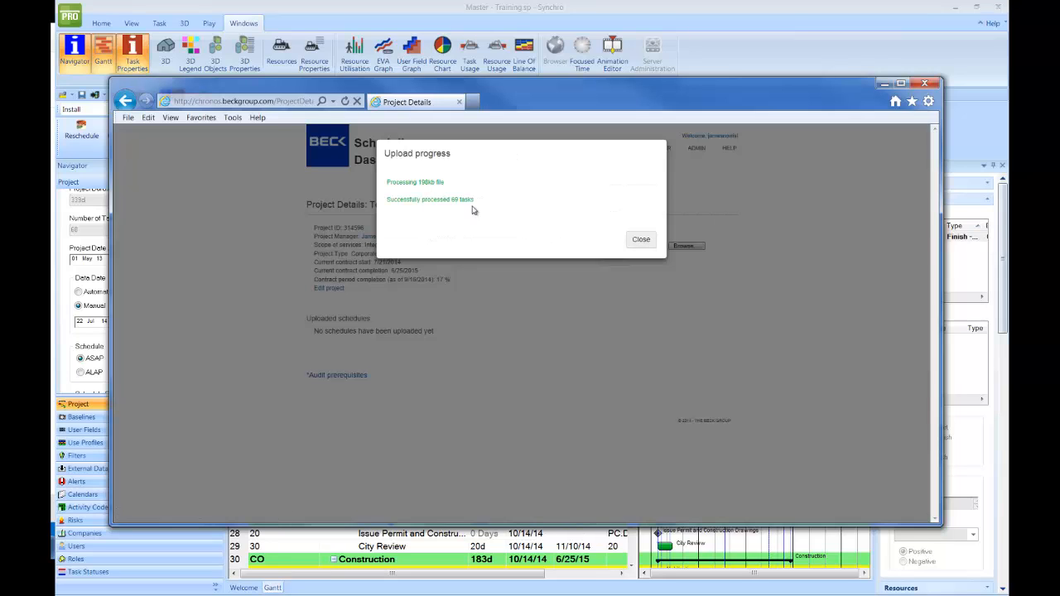
click(635, 238)
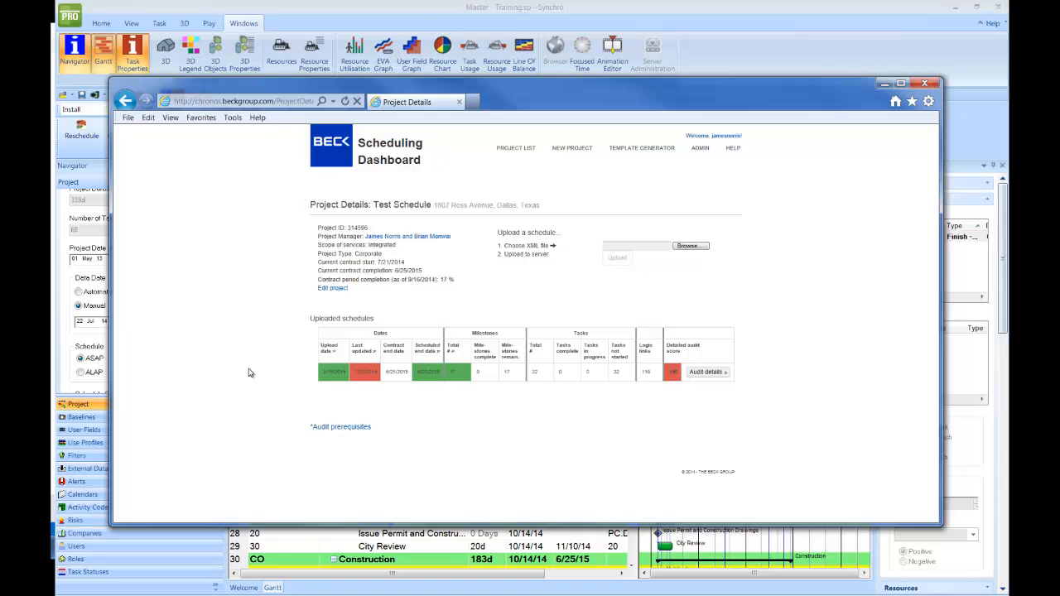
mouse_move(363, 372)
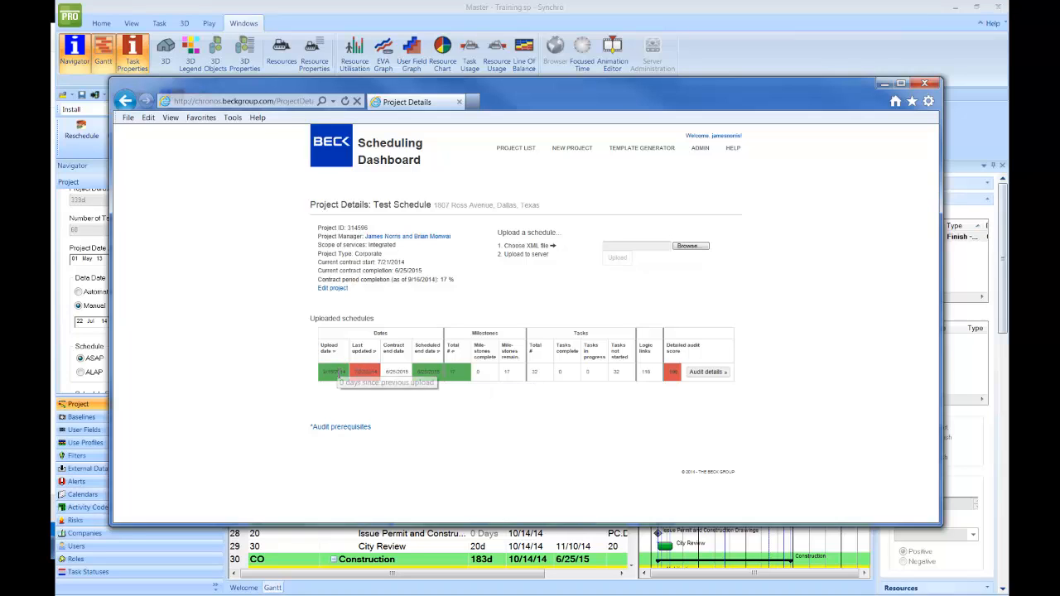
mouse_move(334, 374)
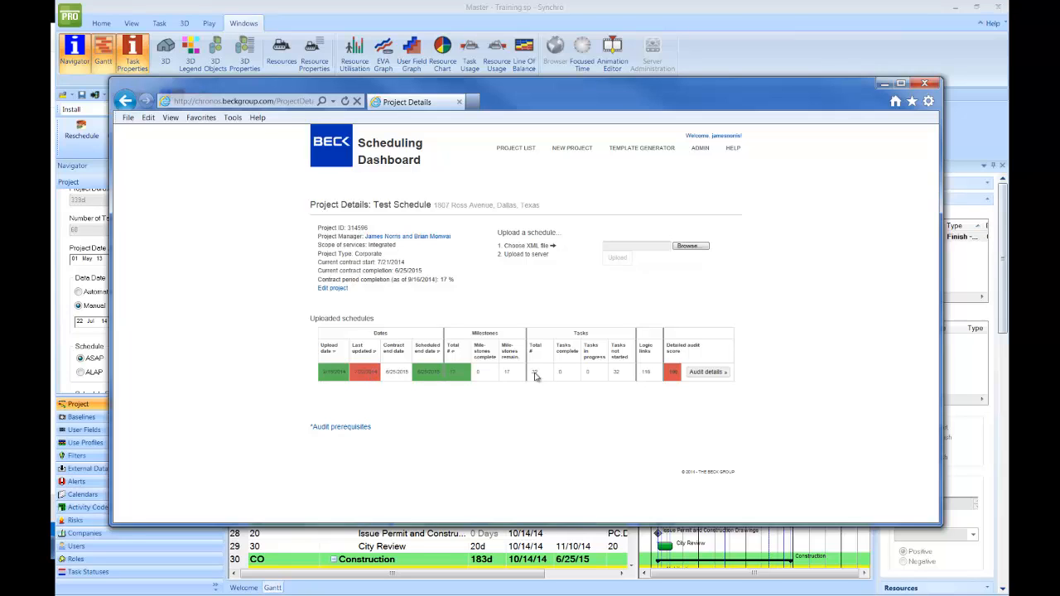
- Open the uploaded schedule's audit results and scroll through the criteria
click(703, 374)
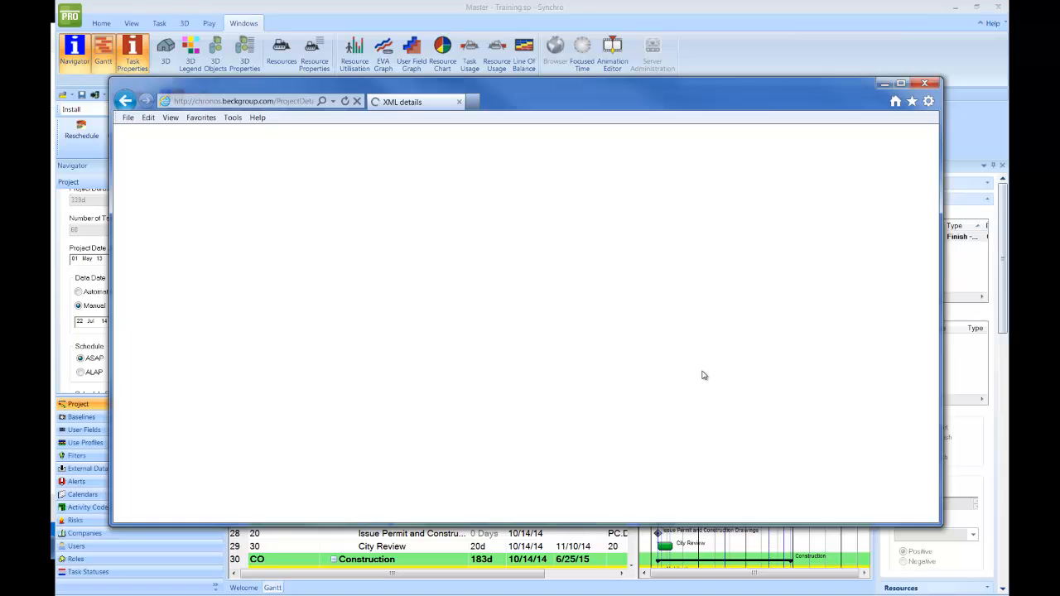
scroll(554, 424, down, 3)
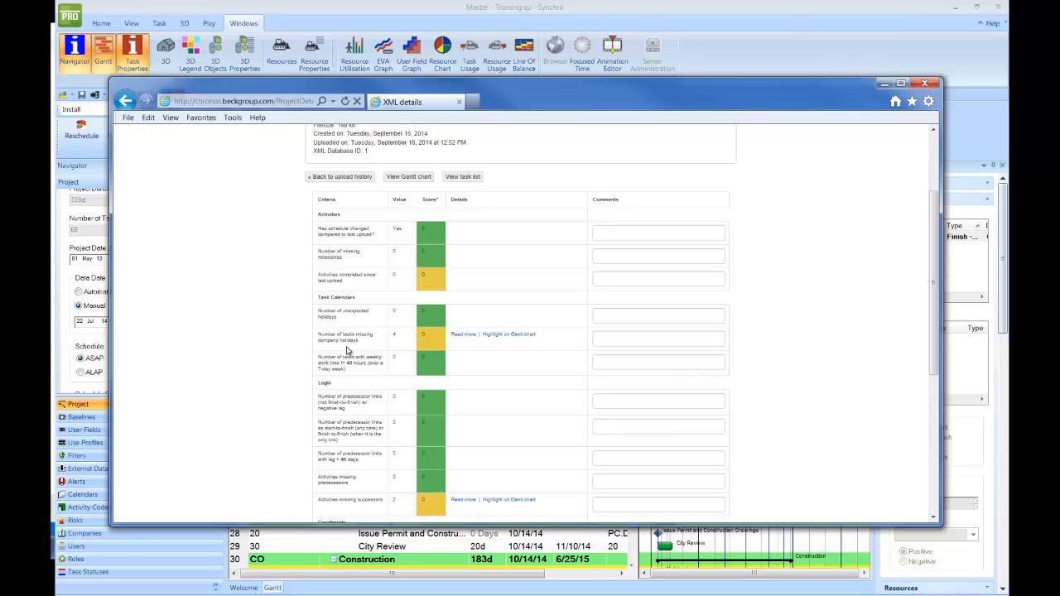
scroll(410, 252, up, 2)
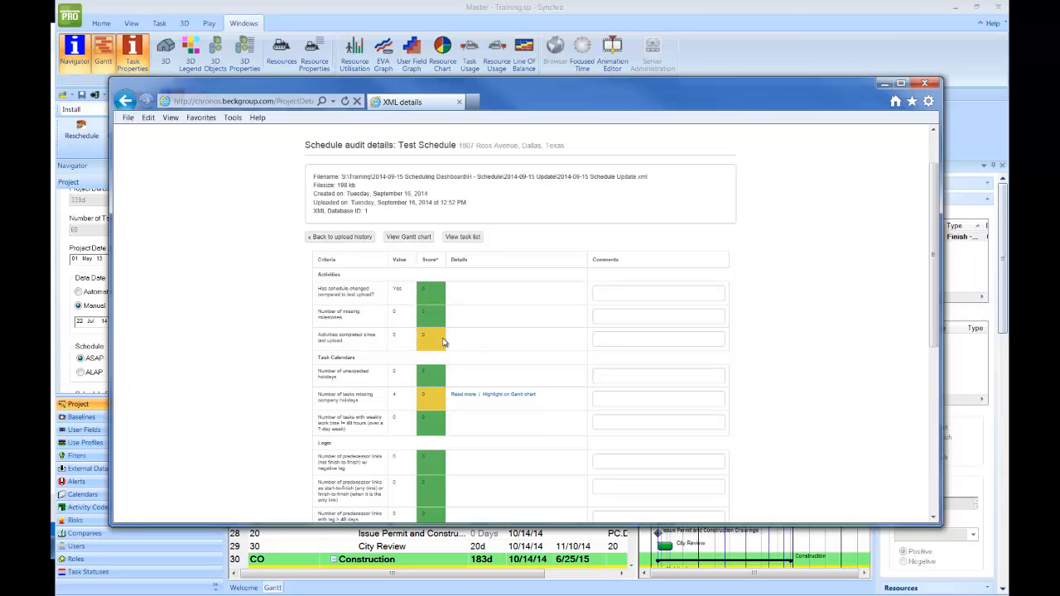
scroll(445, 344, down, 2)
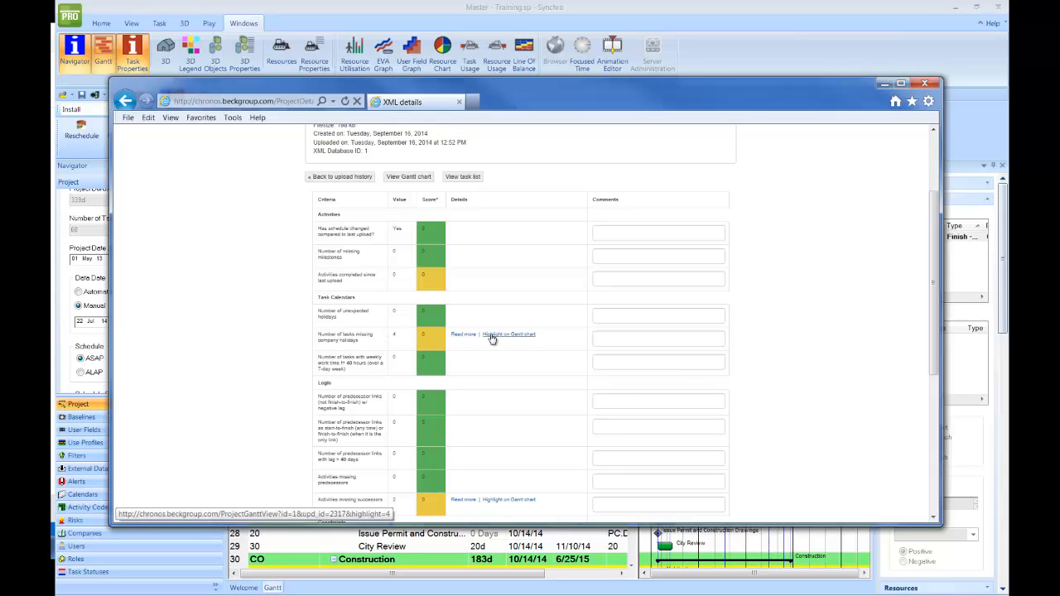
- List the tasks missing company holidays, such as CD Delivery, and highlight them on the Gantt chart
click(464, 335)
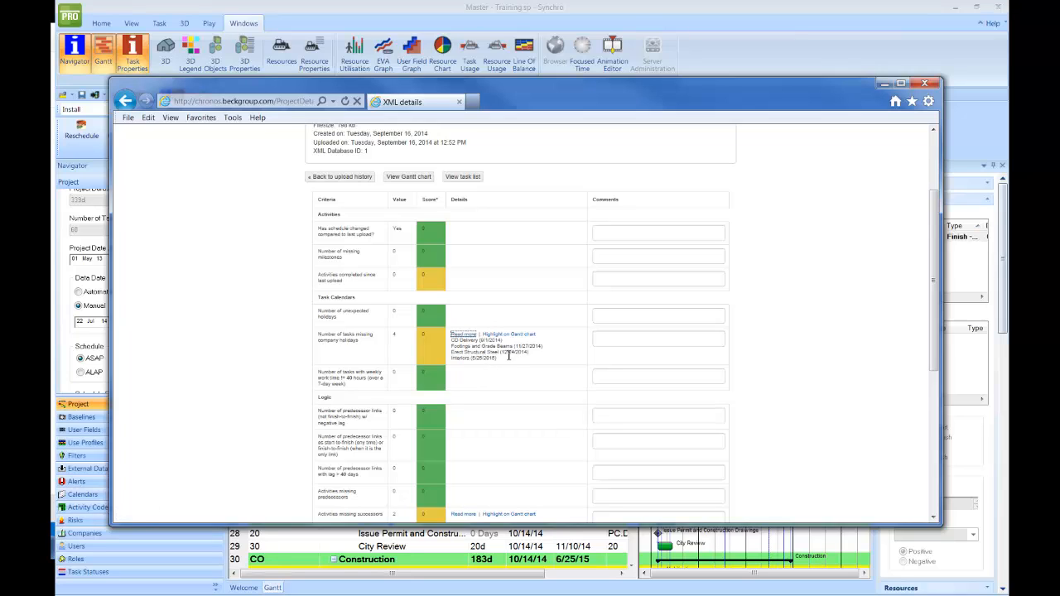
drag(504, 341, 483, 340)
drag(527, 352, 488, 352)
click(500, 365)
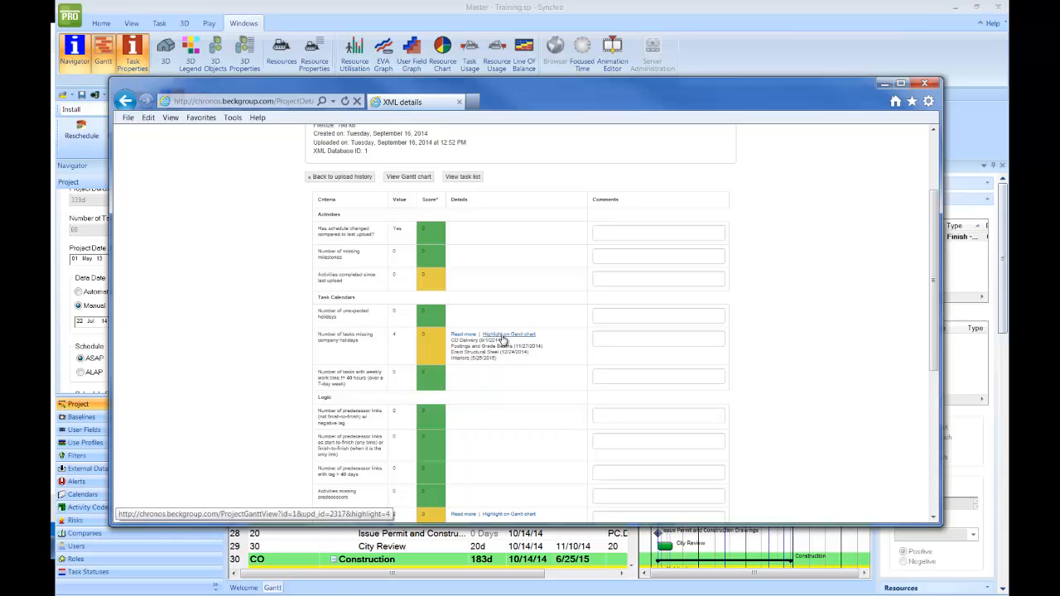
click(502, 336)
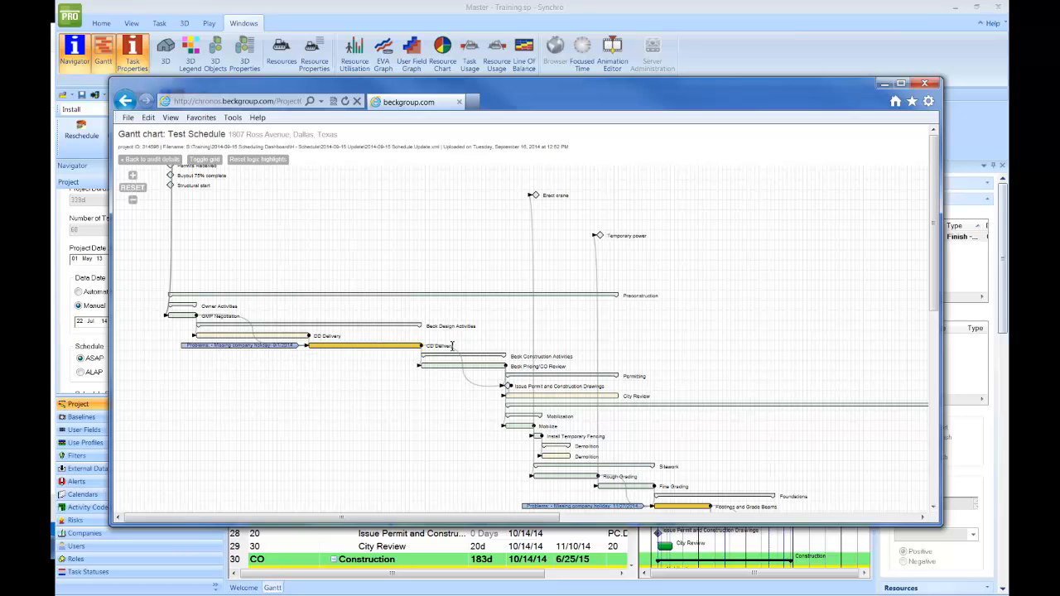
- Pan the Gantt chart down to the Footings and Underslab rows, then return to the audit details
drag(479, 419, 431, 363)
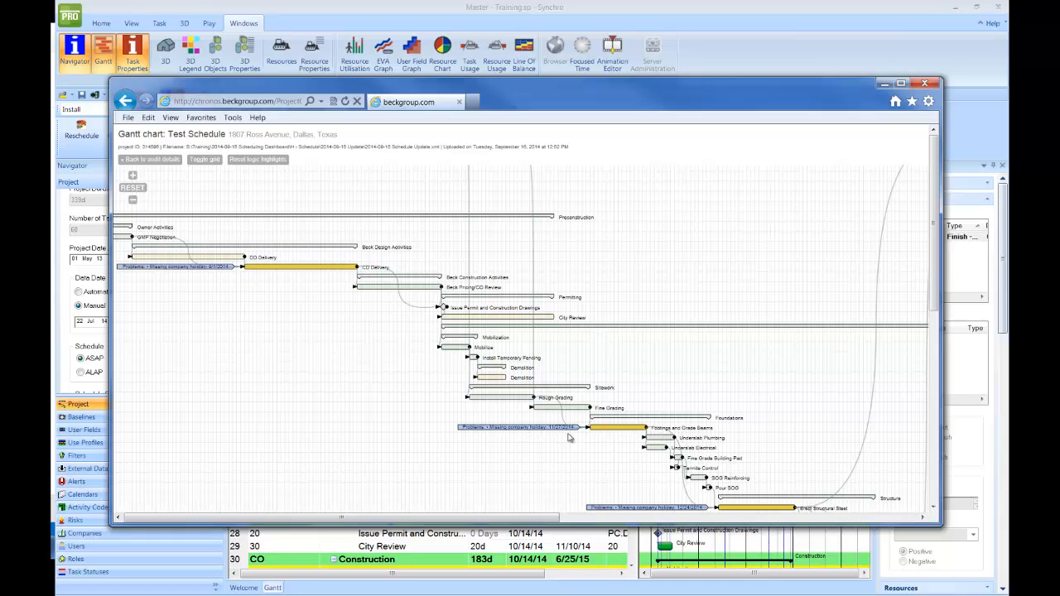
drag(625, 461, 485, 386)
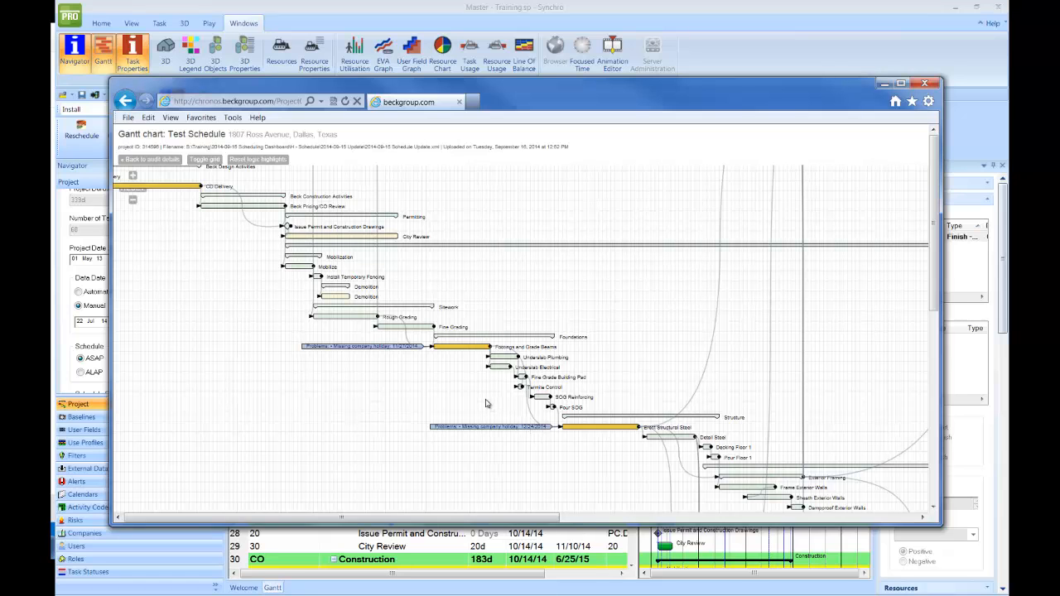
drag(620, 472, 548, 433)
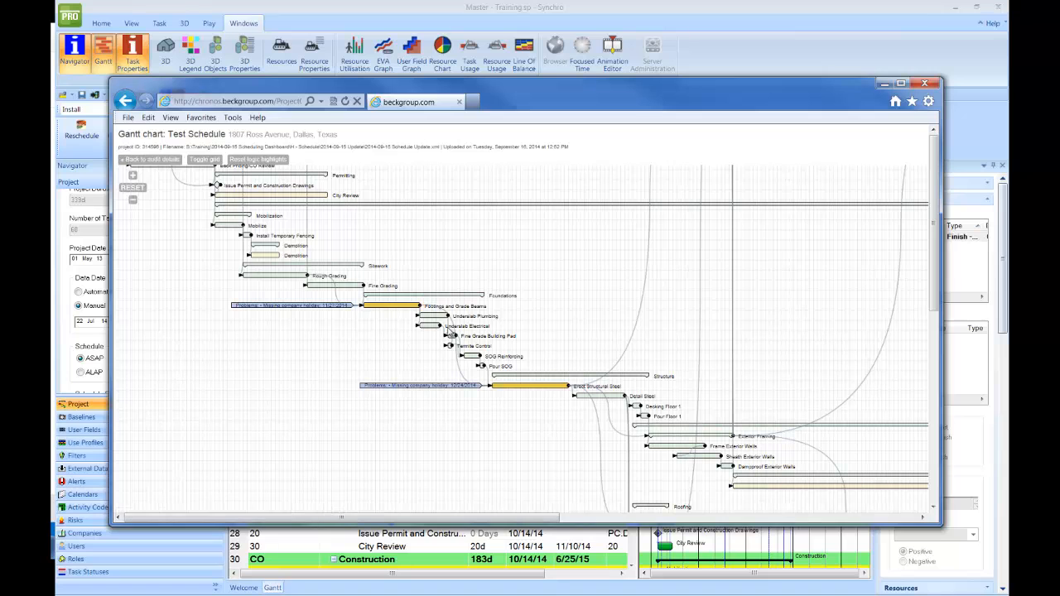
scroll(509, 349, up, 5)
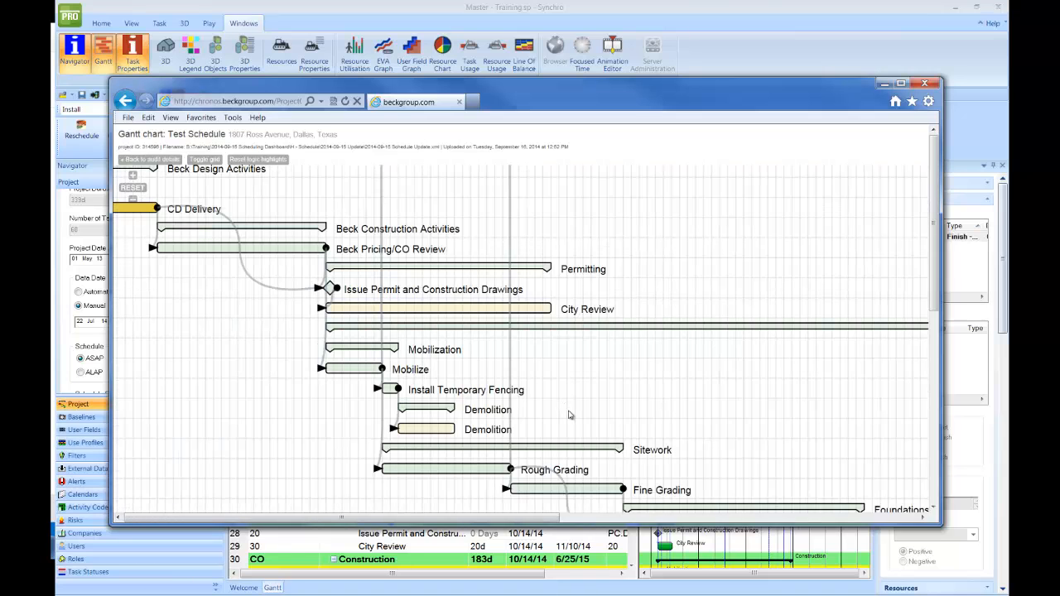
drag(569, 414, 533, 347)
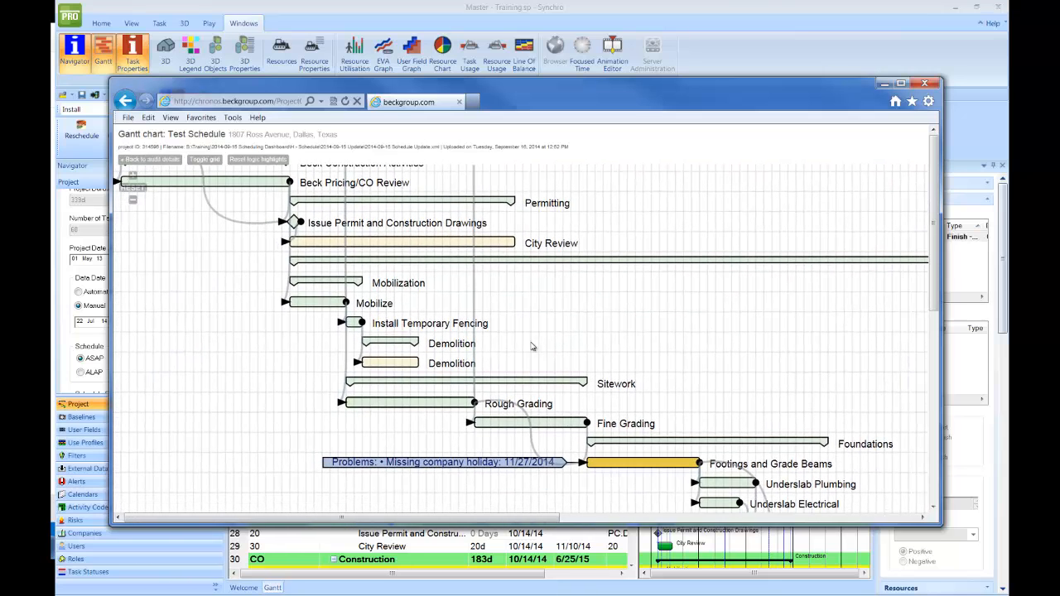
click(167, 163)
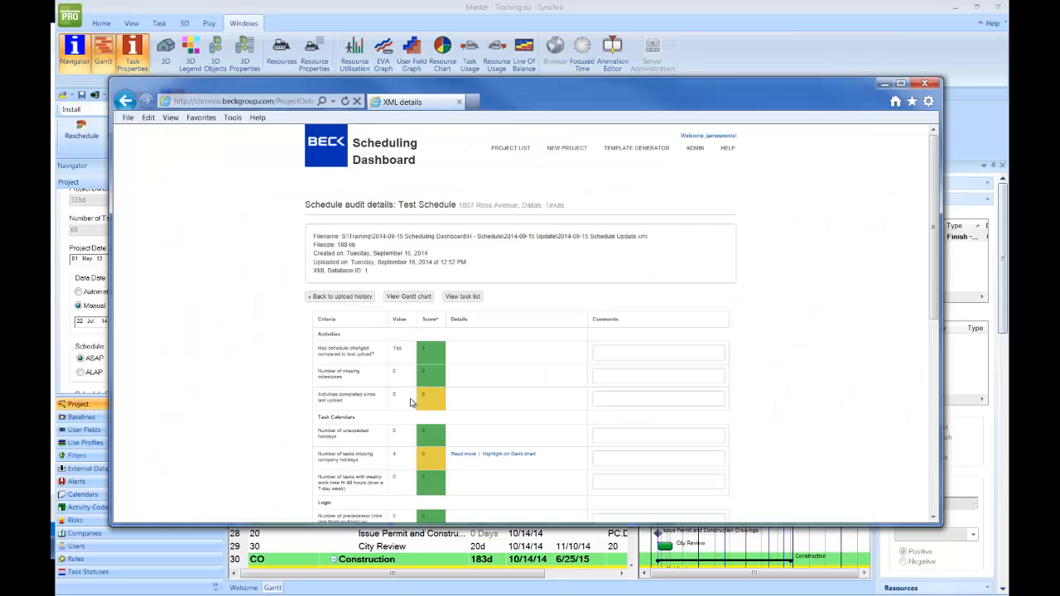
scroll(477, 472, down, 3)
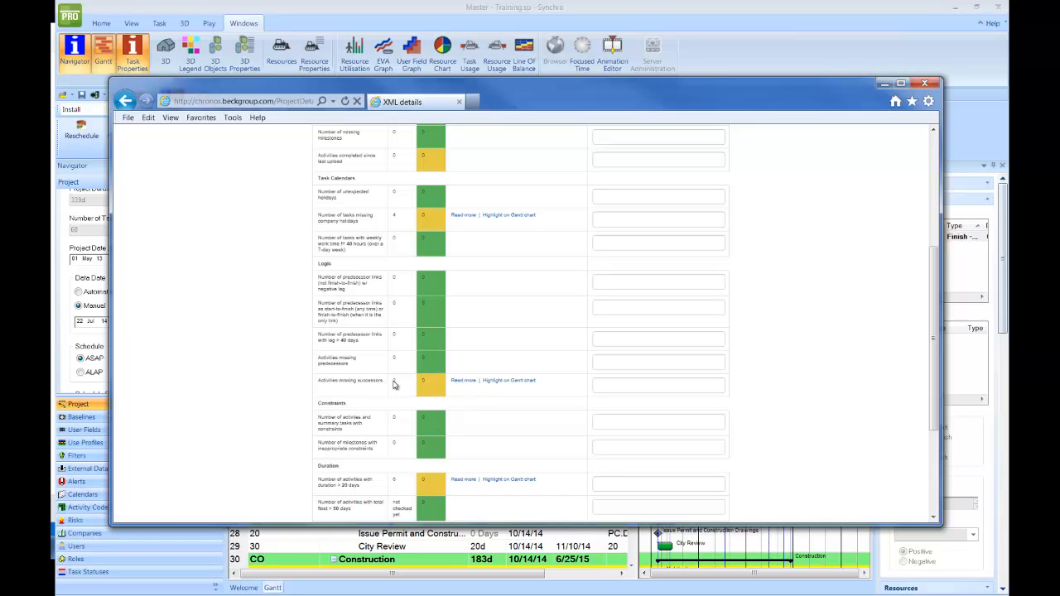
- Highlight the activities missing successors, City Review and Demolition, on the Gantt chart
click(464, 382)
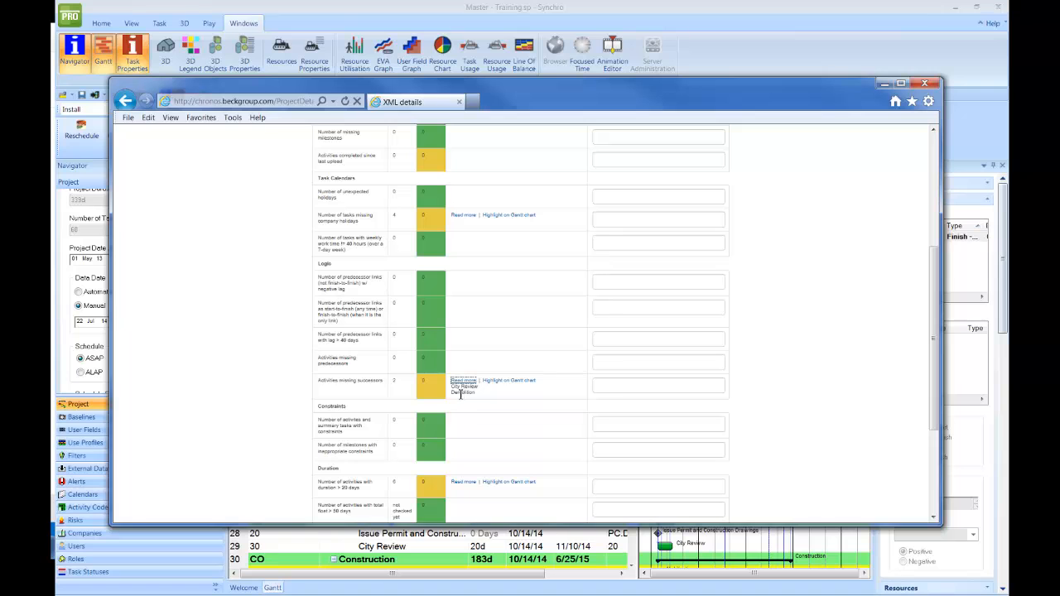
click(502, 381)
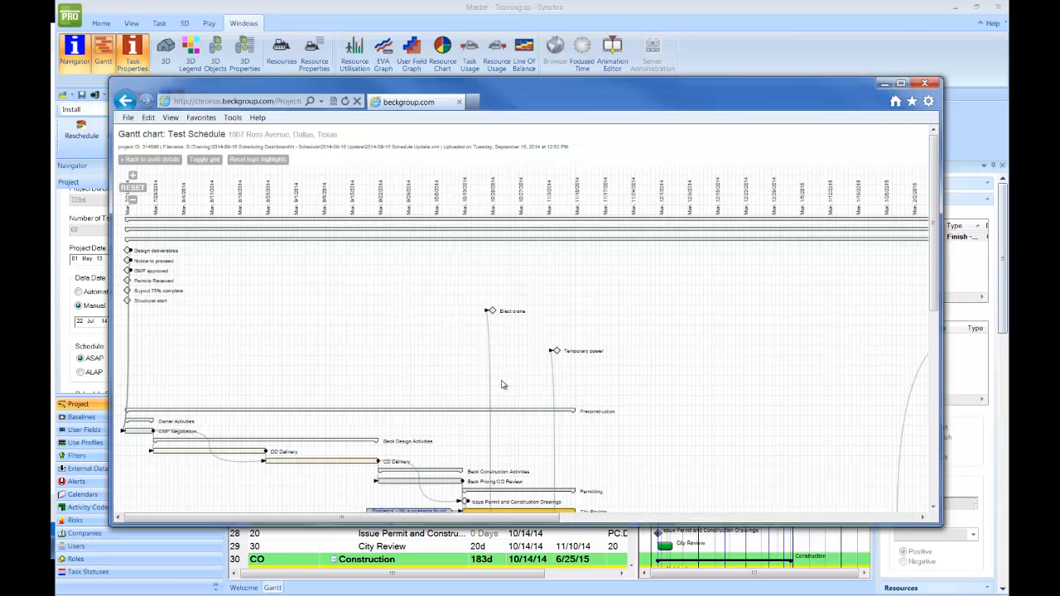
drag(534, 425, 519, 318)
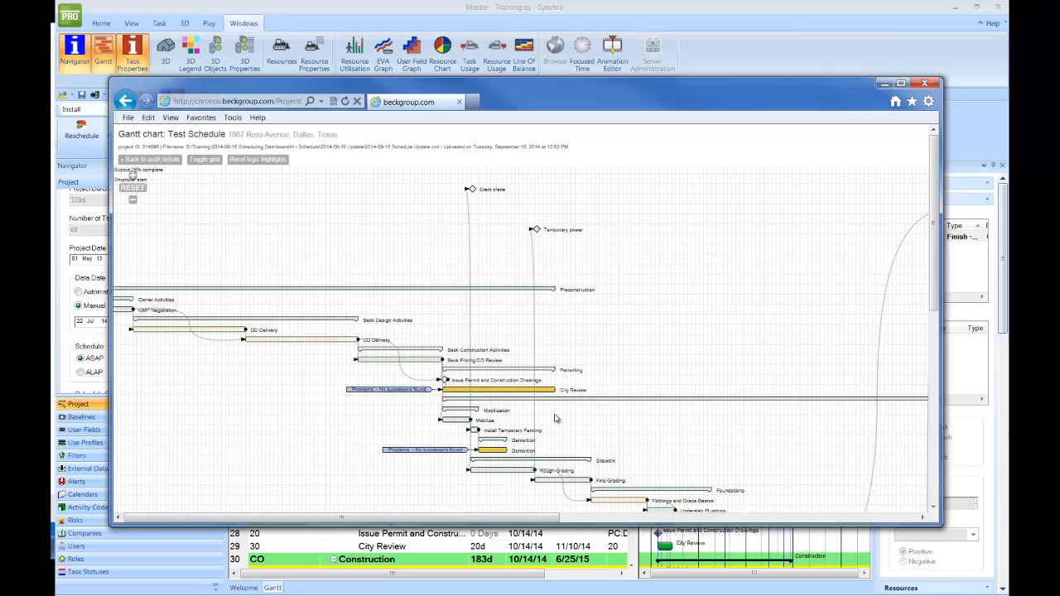
drag(588, 451, 586, 404)
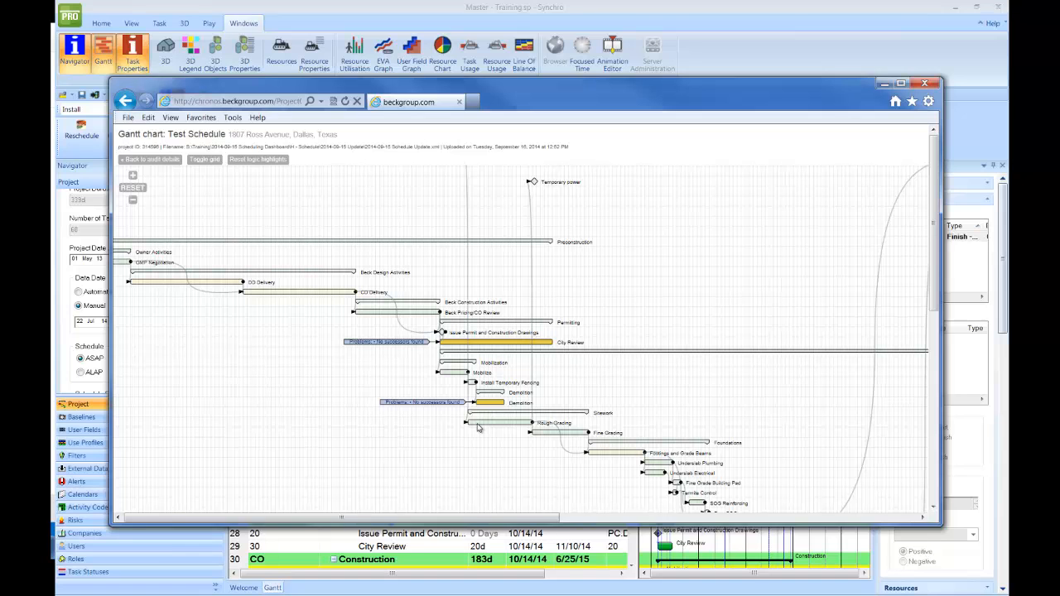
- Pan and zoom across the highlighted chart, then go back to the Test Schedule audit details
scroll(679, 424, down, 5)
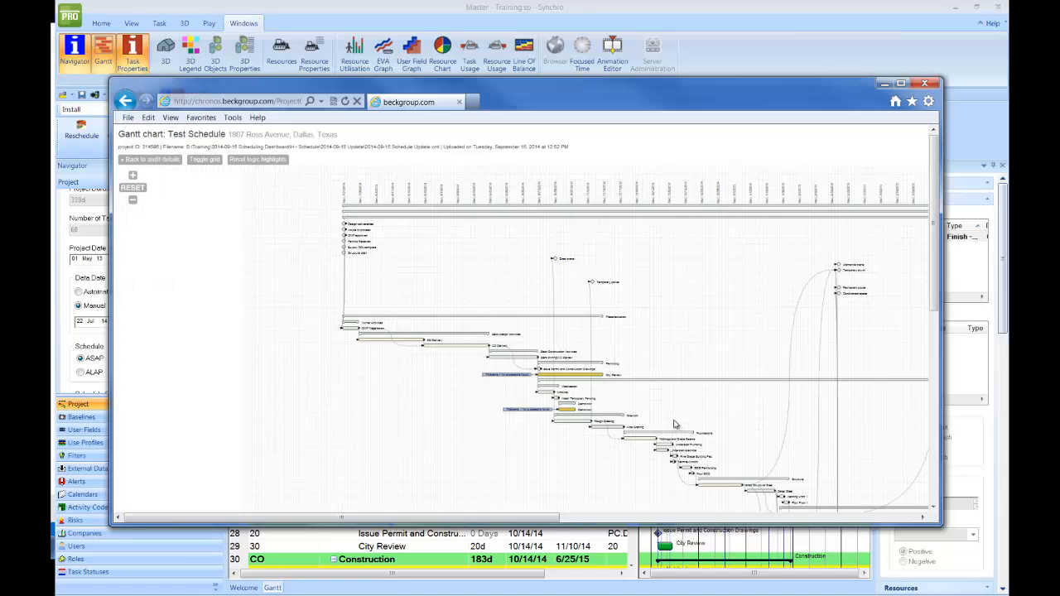
drag(651, 399, 585, 359)
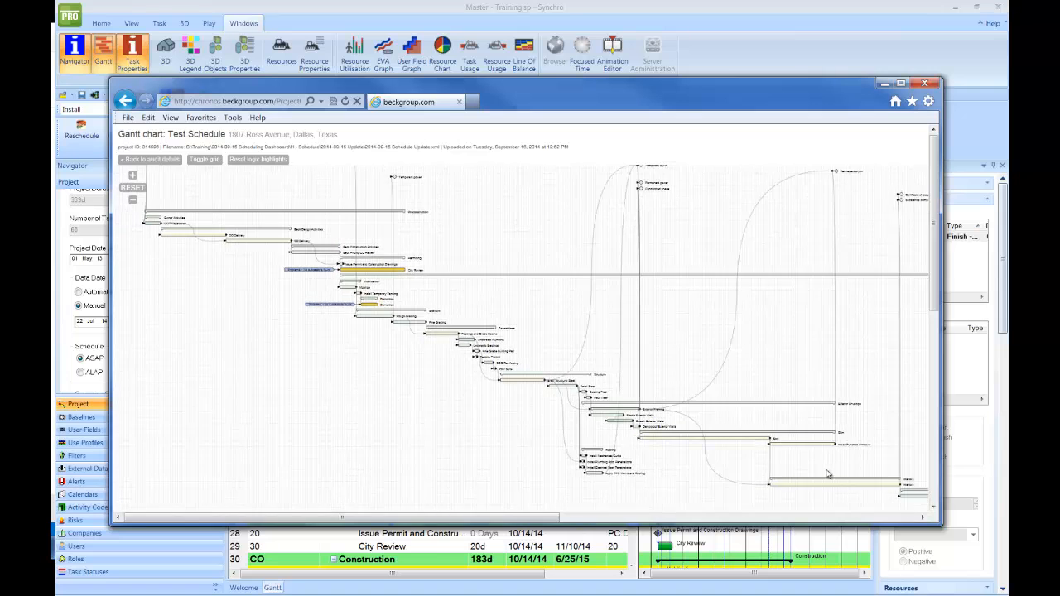
drag(826, 469, 802, 455)
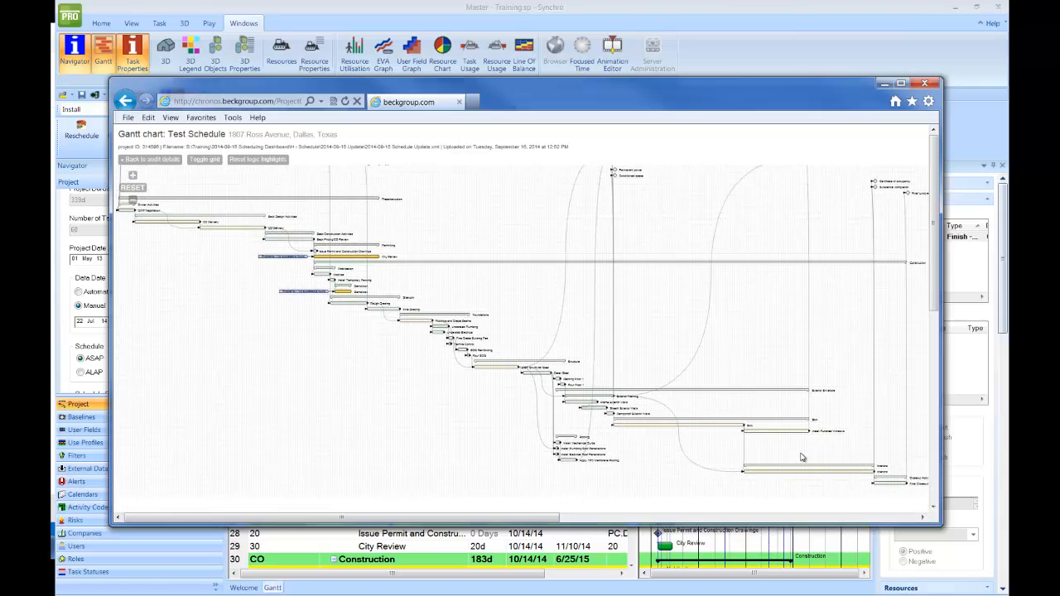
drag(443, 331, 505, 374)
scroll(418, 334, up, 5)
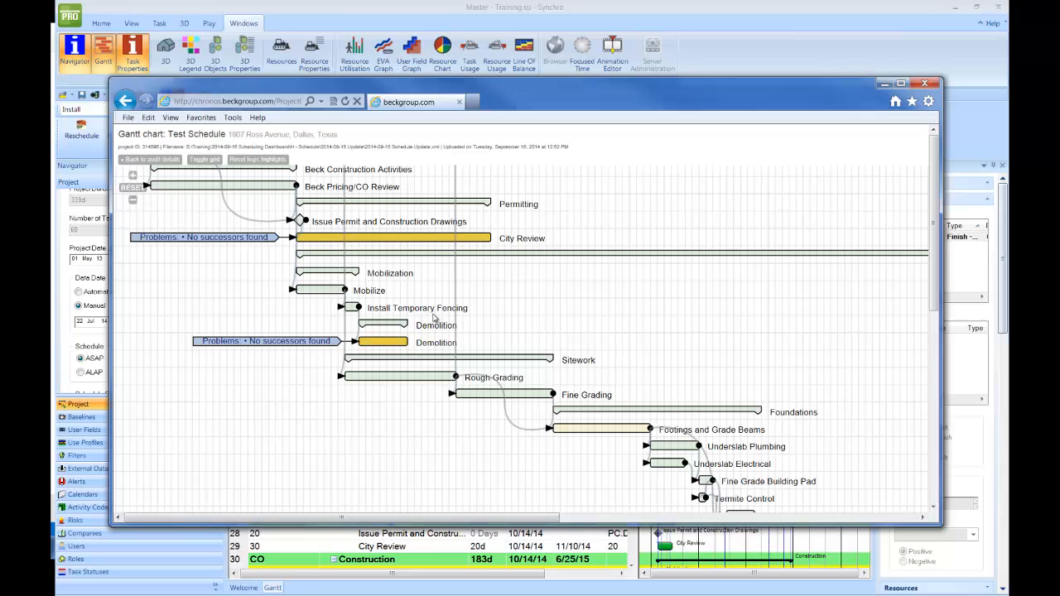
scroll(434, 317, down, 5)
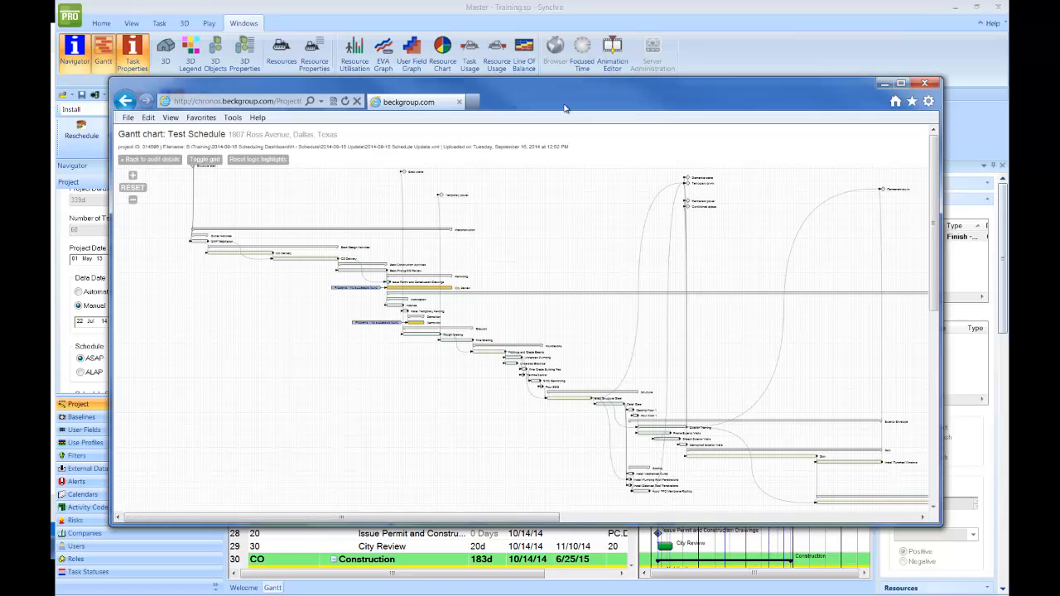
mouse_move(528, 101)
mouse_down()
mouse_move(569, 100)
mouse_move(526, 109)
mouse_move(529, 491)
mouse_move(513, 107)
mouse_up()
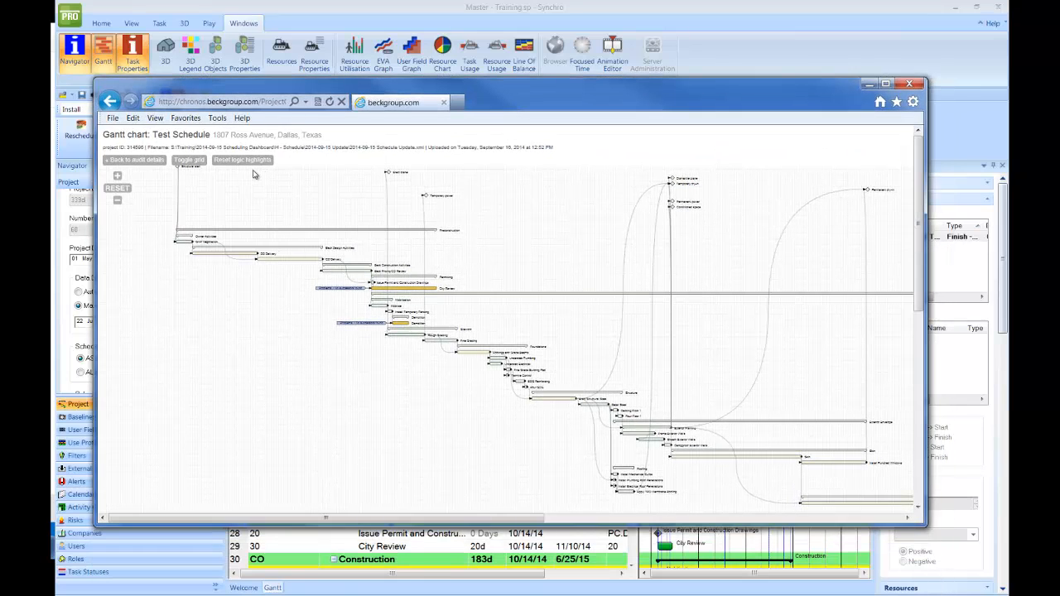
click(146, 162)
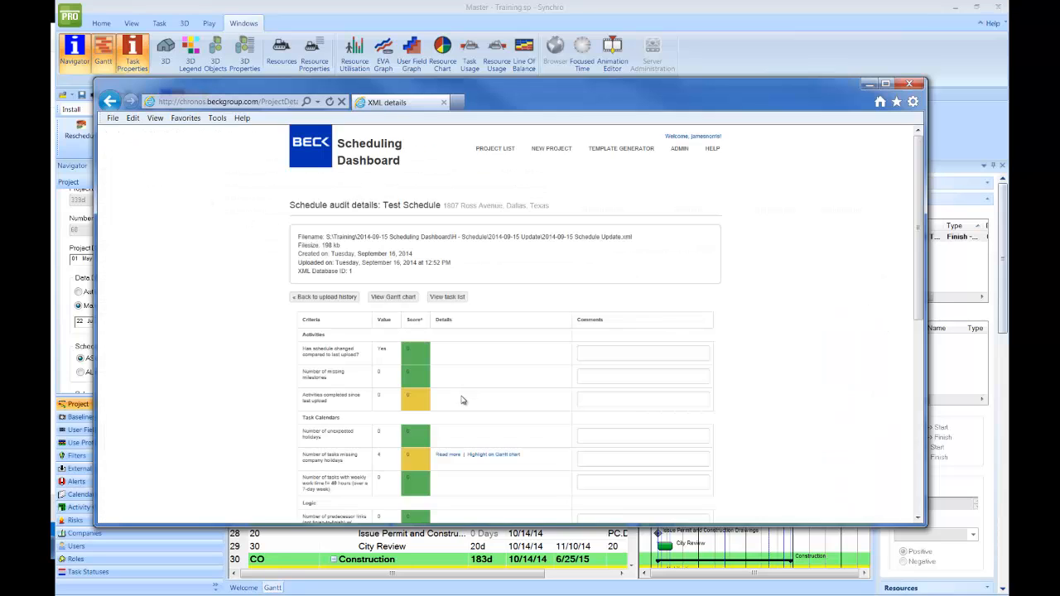
- Add and save a comment on the long-duration activities criterion
scroll(463, 414, down, 3)
scroll(468, 456, down, 3)
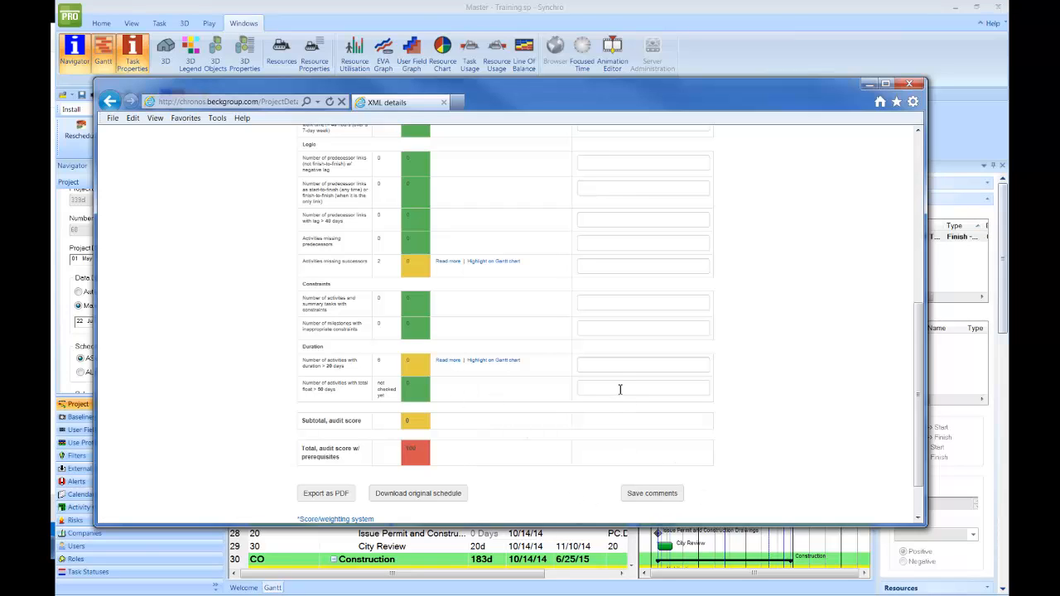
click(613, 364)
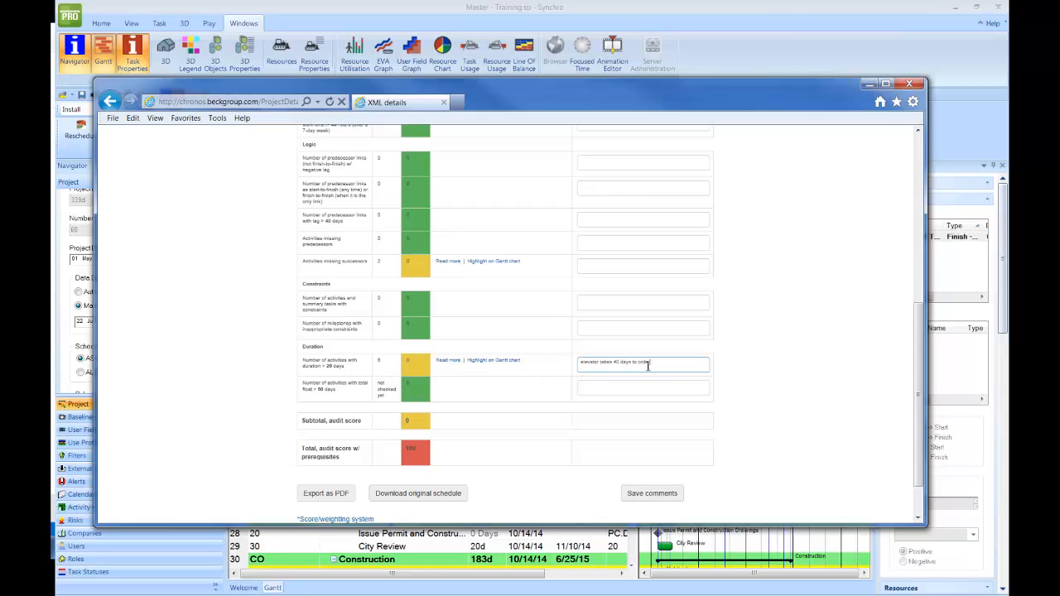
click(657, 496)
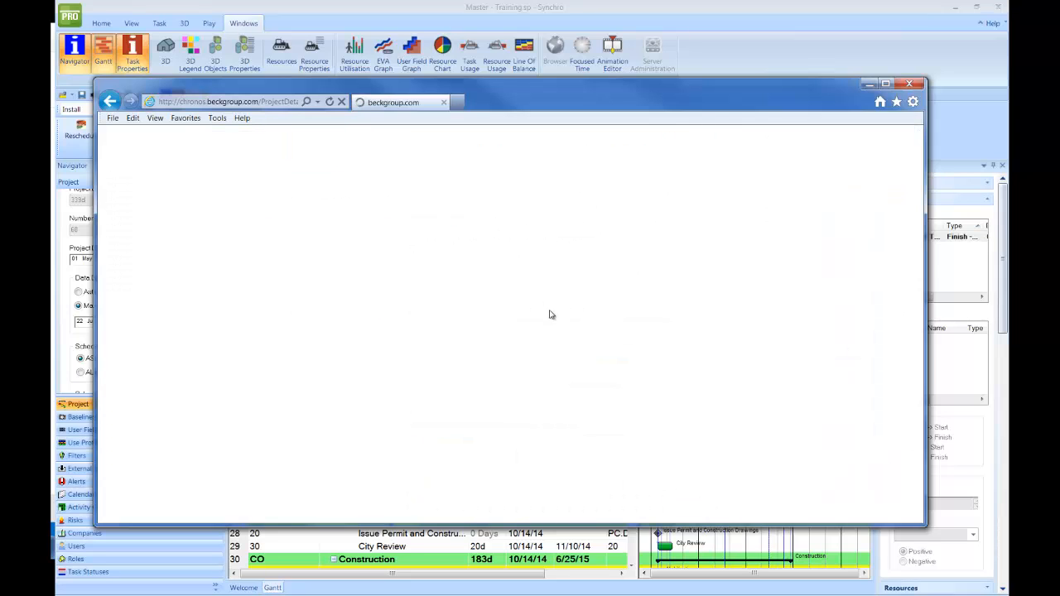
- Review the saved duration comment and scroll back to the top of the audit details
scroll(558, 369, down, 10)
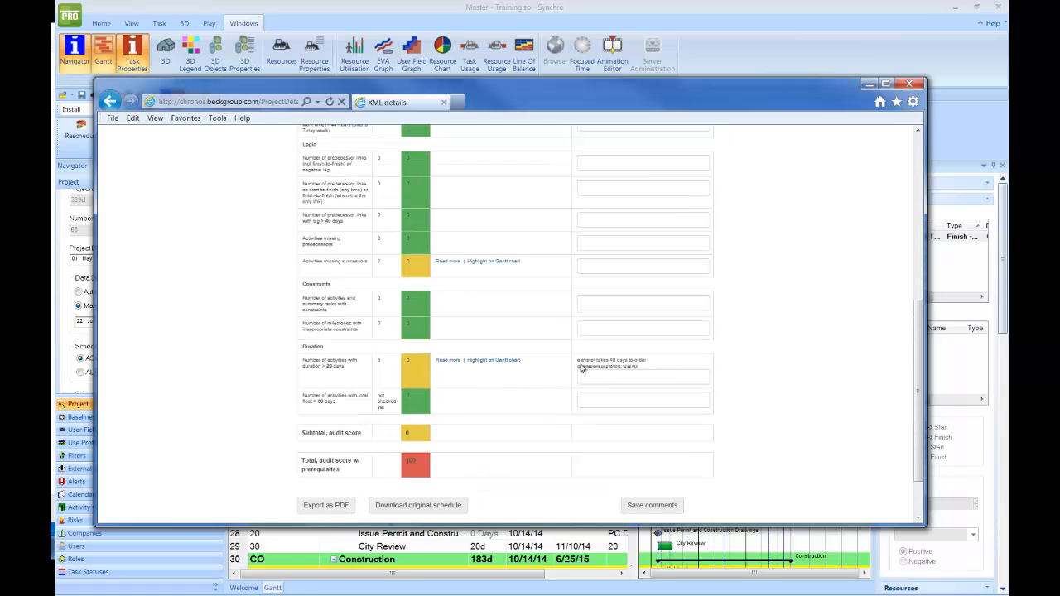
drag(584, 368, 613, 367)
click(640, 369)
scroll(632, 397, up, 10)
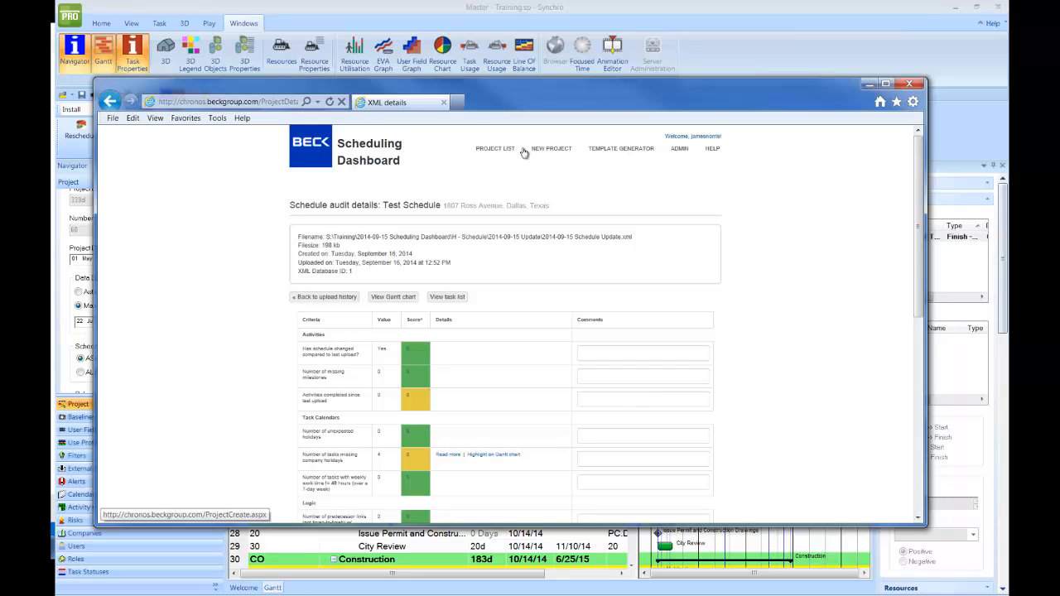
- Go back to the project list and slide the browser left to uncover Synchro's schedule
click(497, 149)
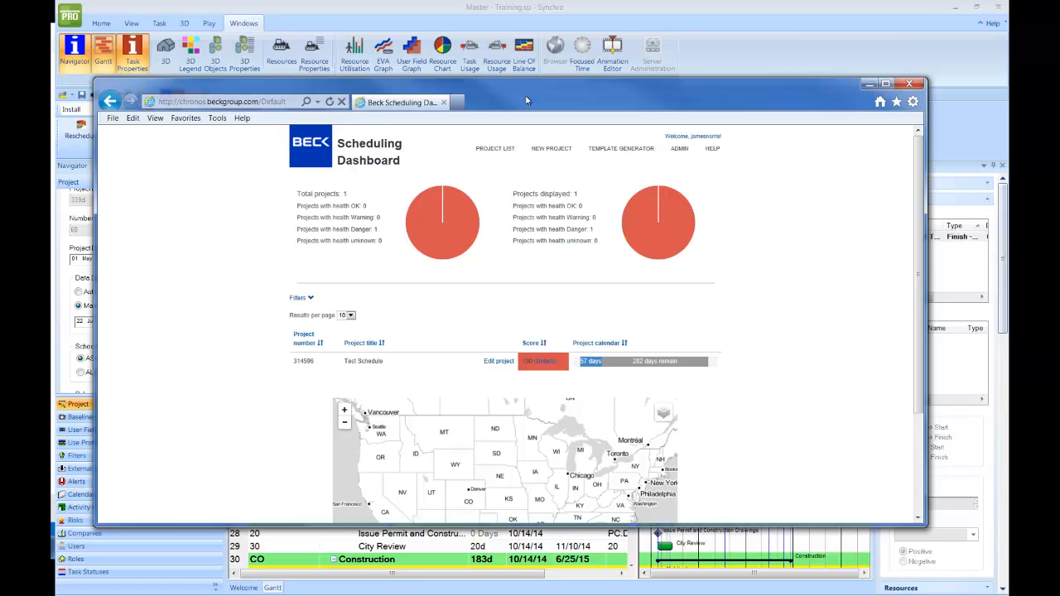
drag(538, 105, 581, 113)
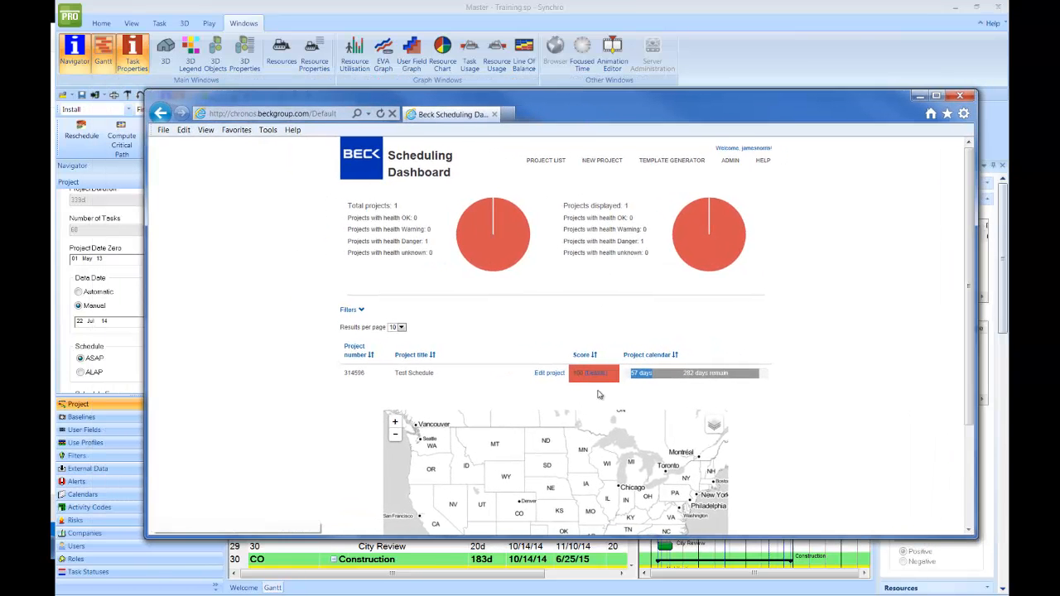
drag(536, 113, 51, 115)
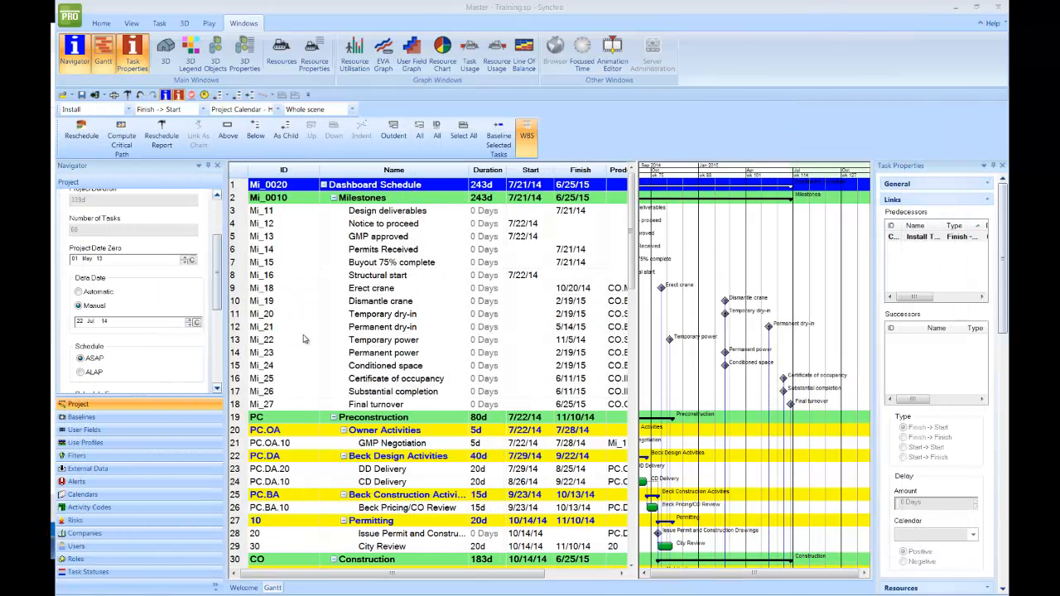
- Trial-set the data date to today, undo it back to 22 Jul 14, and open Select All Tasks
drag(686, 331, 767, 331)
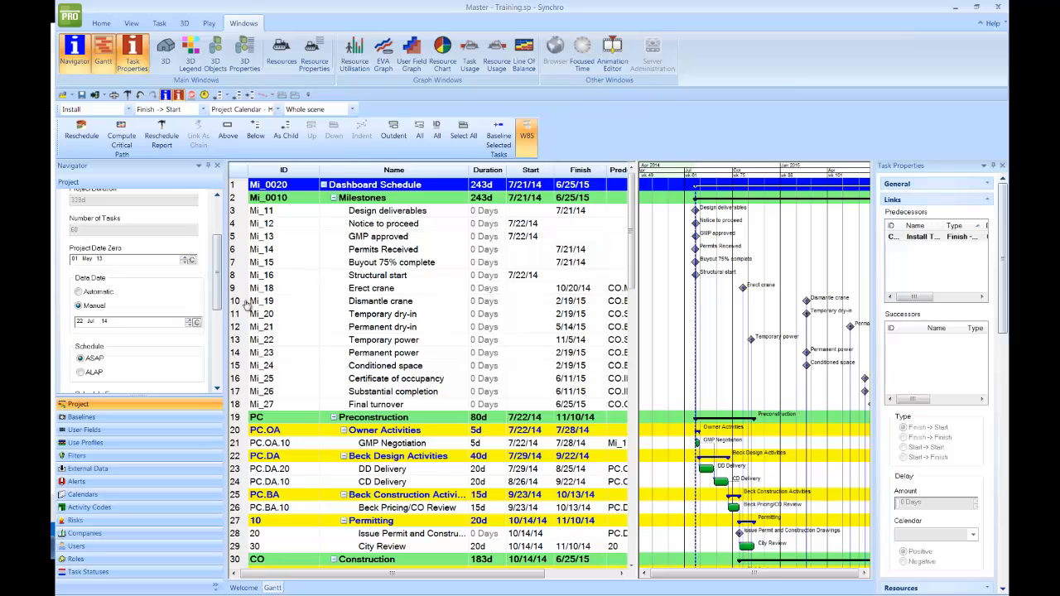
click(198, 322)
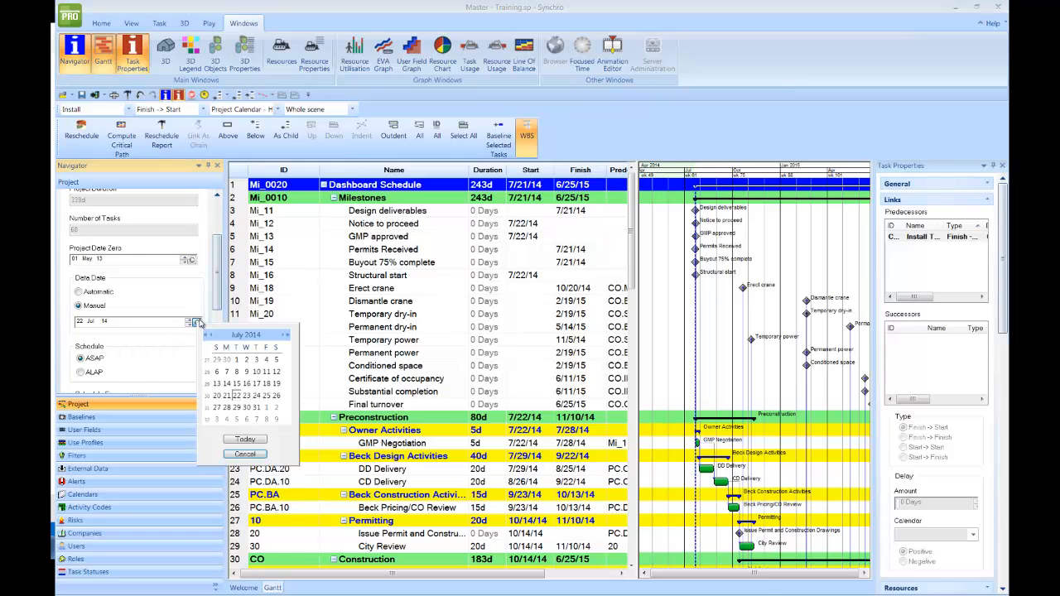
click(260, 441)
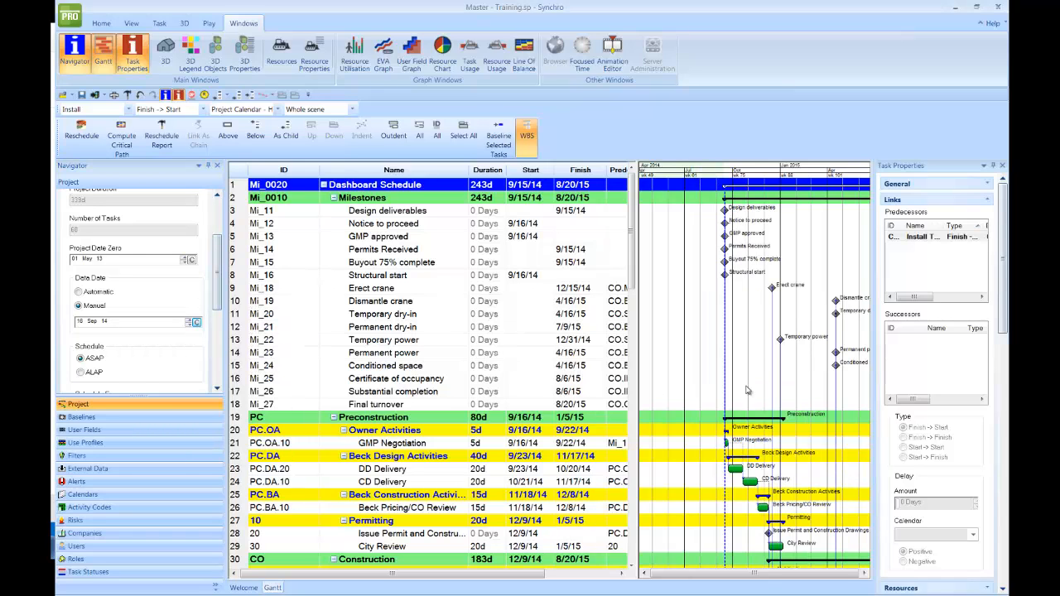
drag(749, 336, 710, 316)
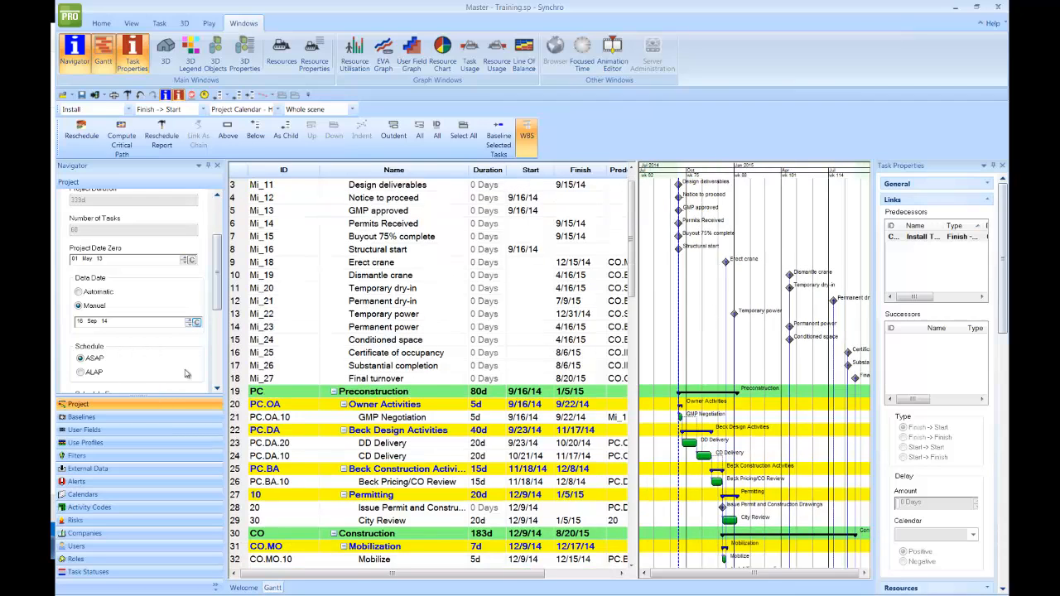
click(140, 95)
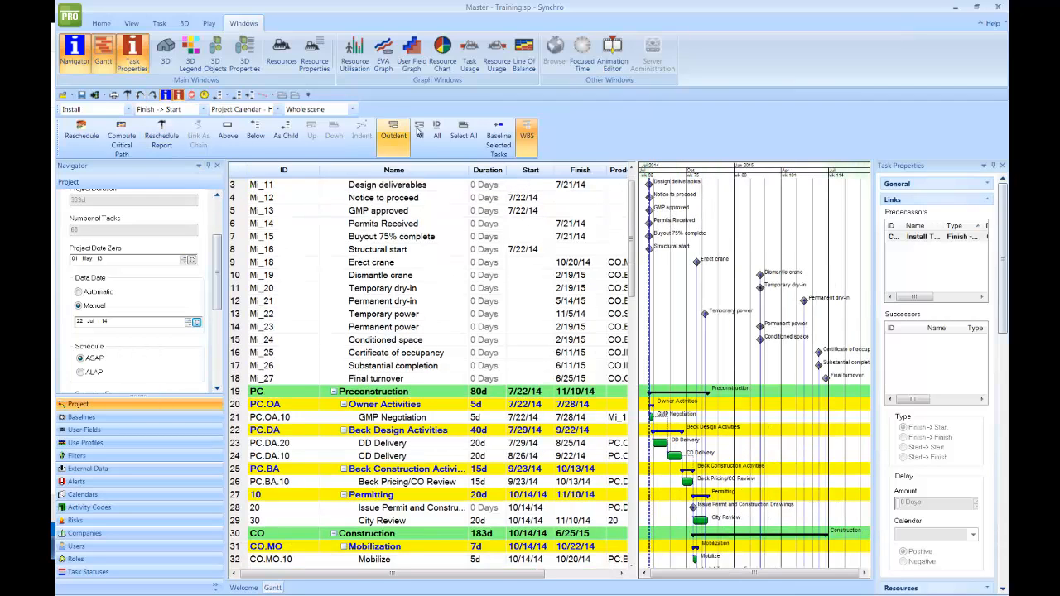
click(489, 149)
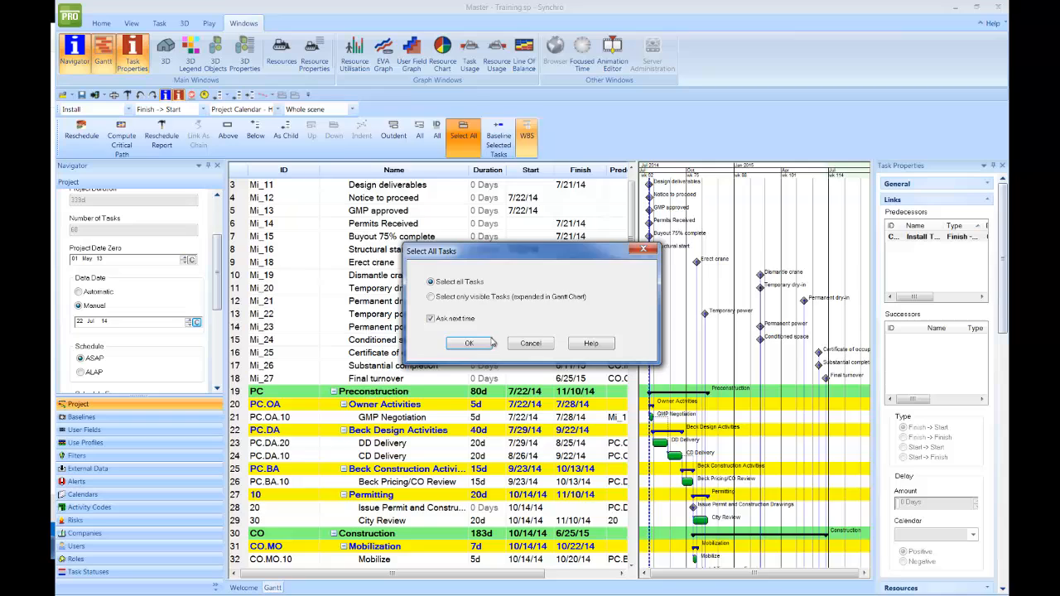
- Select all tasks and baseline them, refreshing the critical path first
click(468, 342)
click(490, 146)
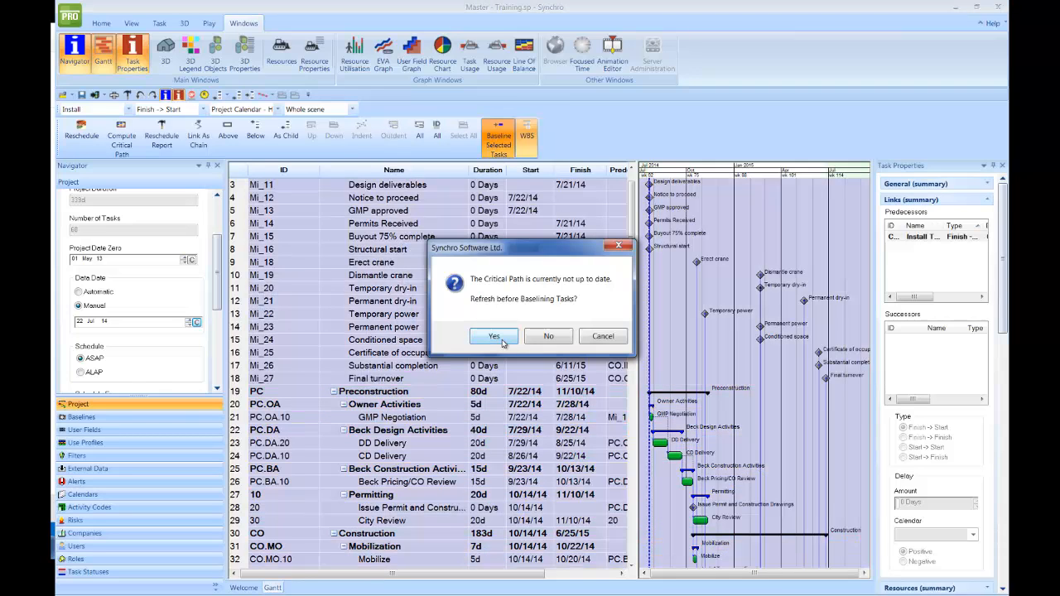
click(501, 340)
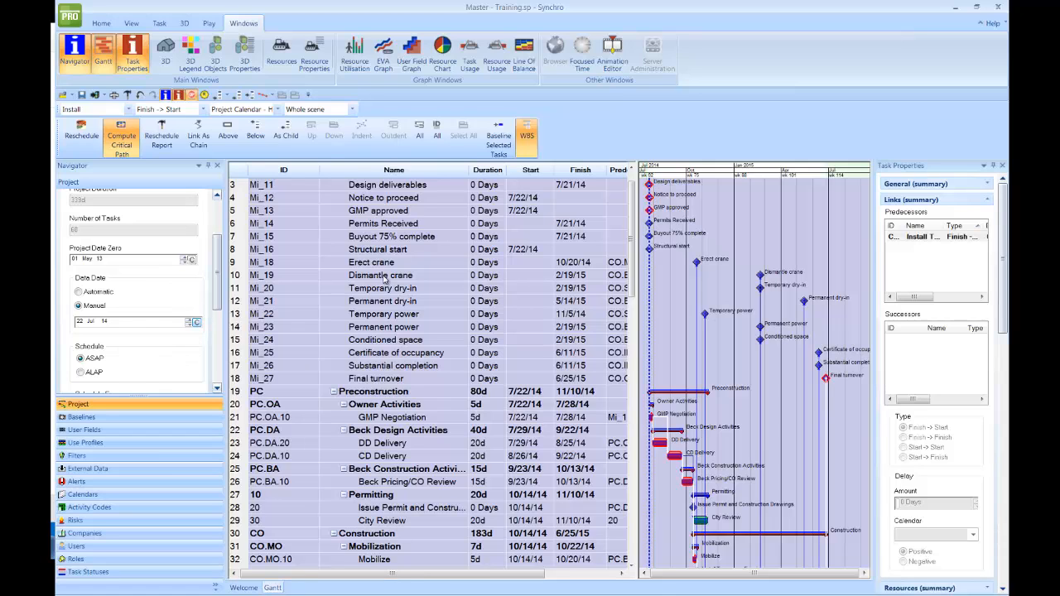
click(571, 276)
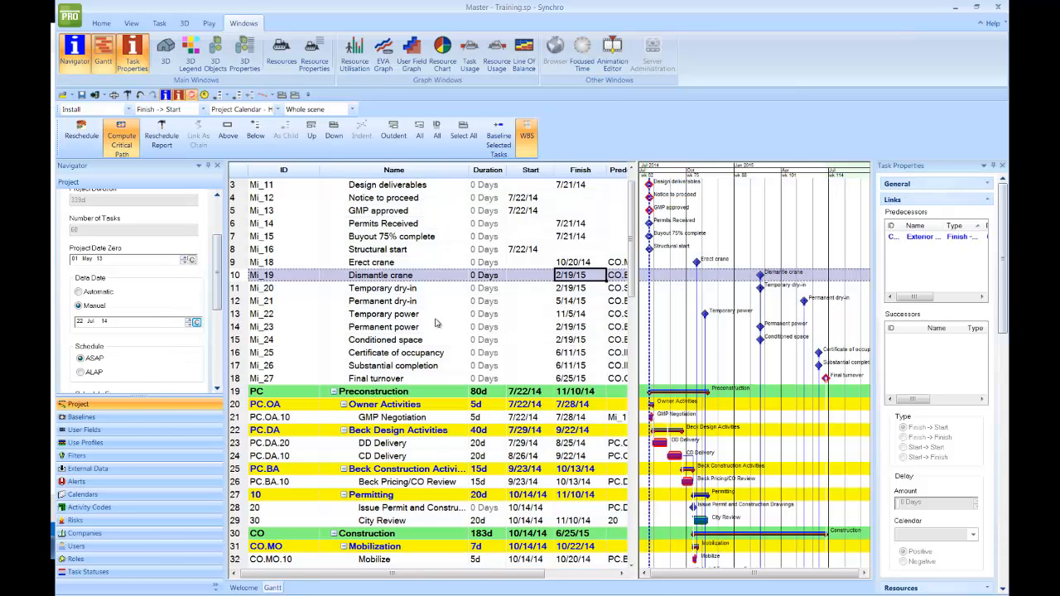
- Set the data date to today, 16 Sep 14, and bring the dashboard browser back over Synchro
click(196, 323)
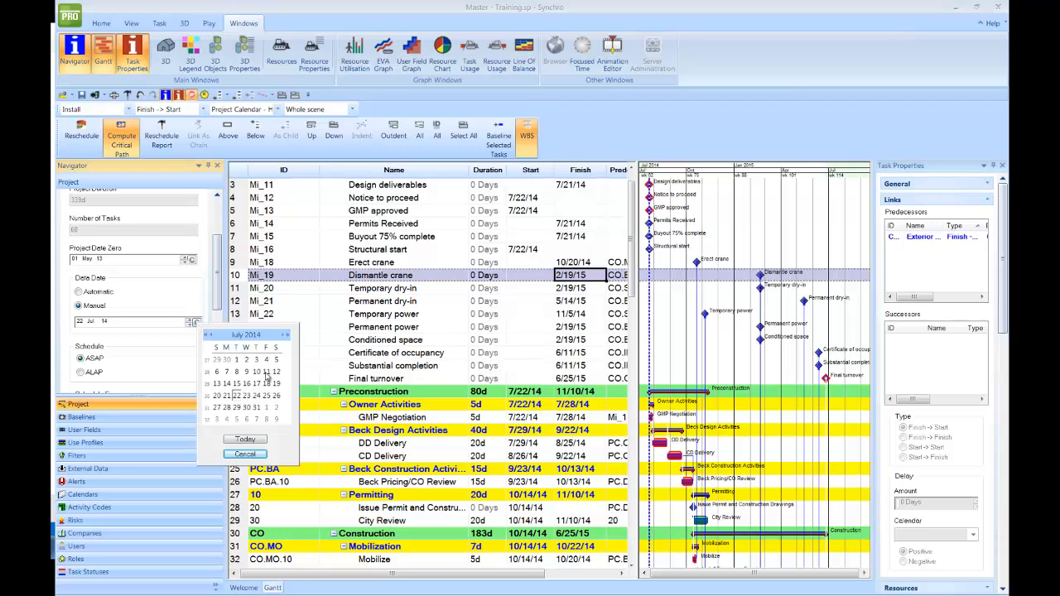
click(245, 439)
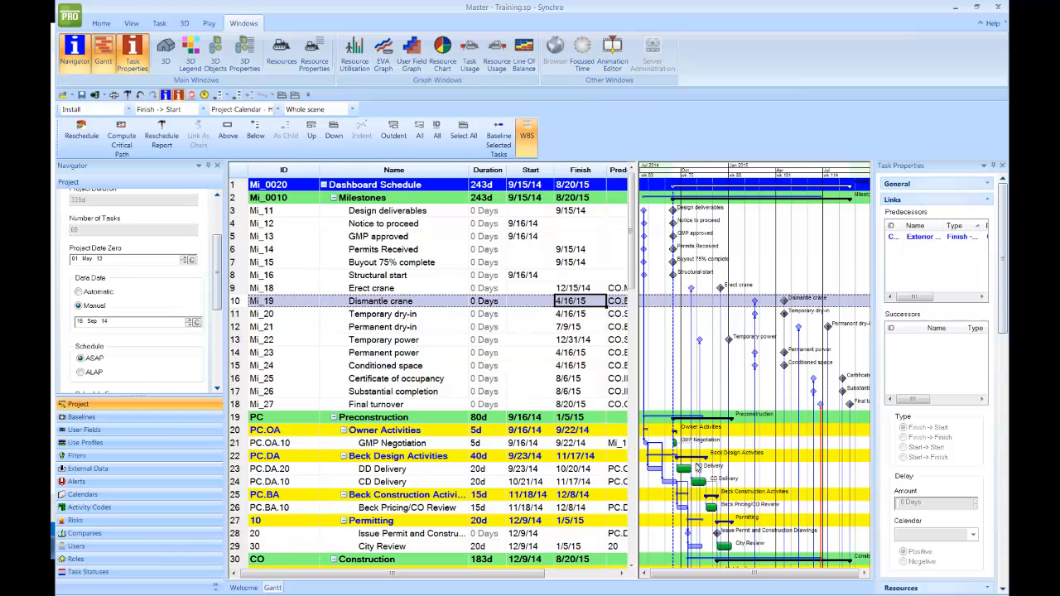
ctrl+scroll(696, 464, up, 2)
middle_drag(717, 505, 731, 402)
ctrl+scroll(749, 404, down, 1)
ctrl+scroll(749, 405, down, 2)
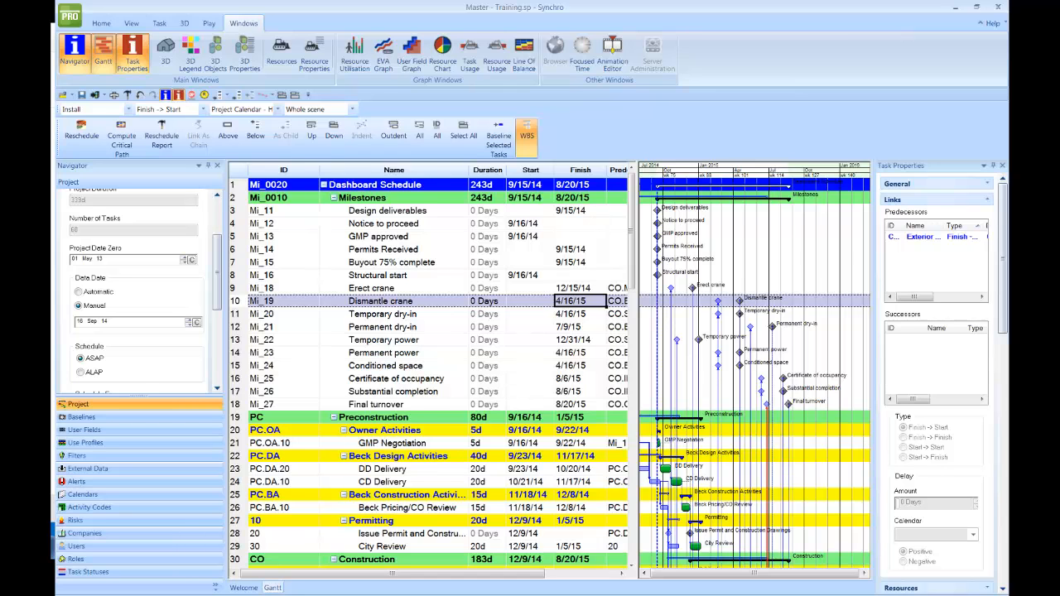
drag(0, 108, 563, 86)
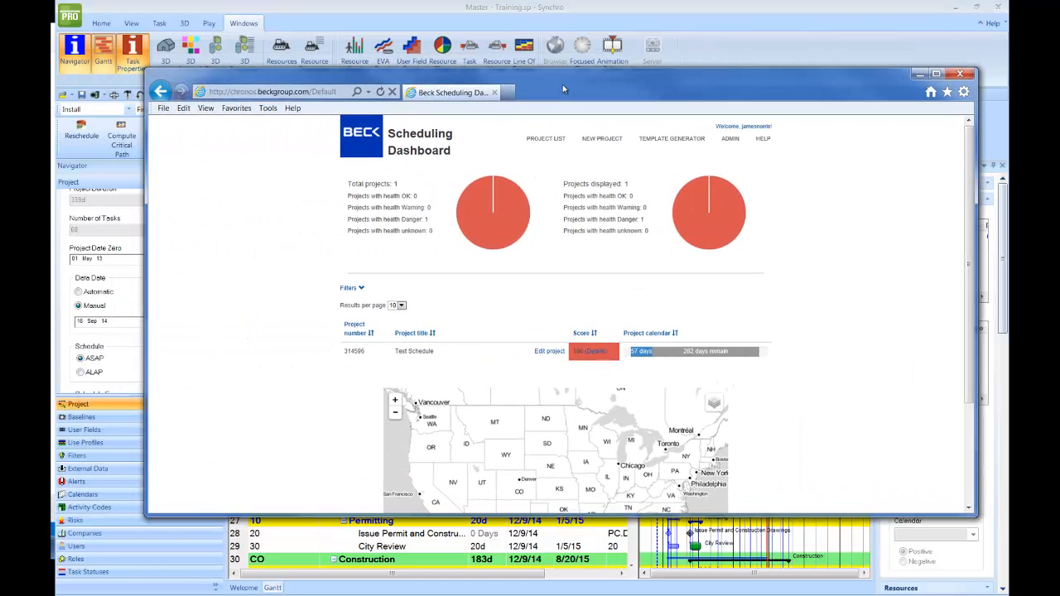
- Open the Test Schedule edit page, submit it, and go to the project admin page
click(547, 352)
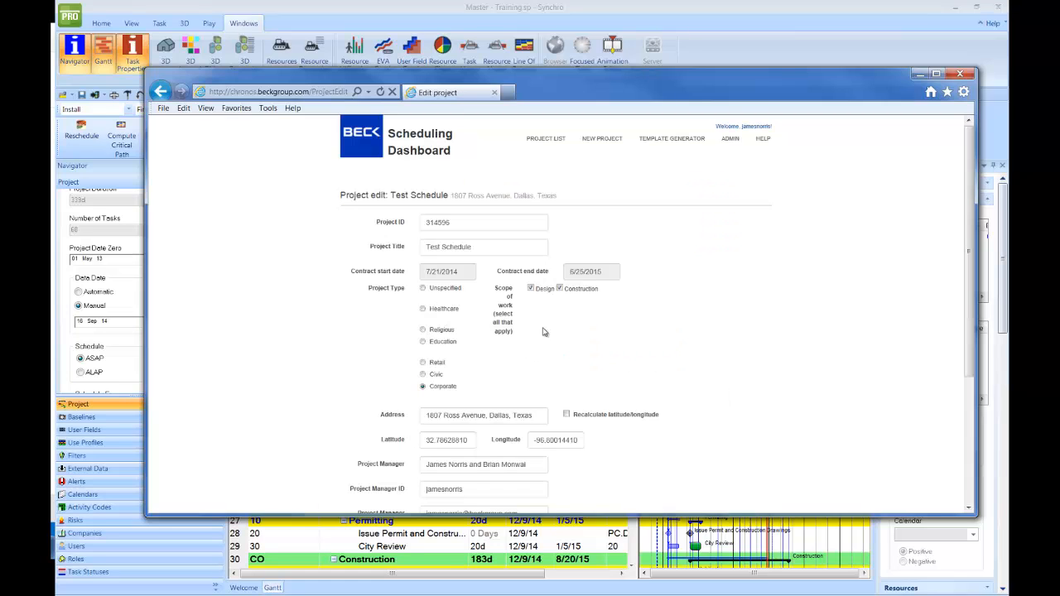
scroll(590, 343, down, 3)
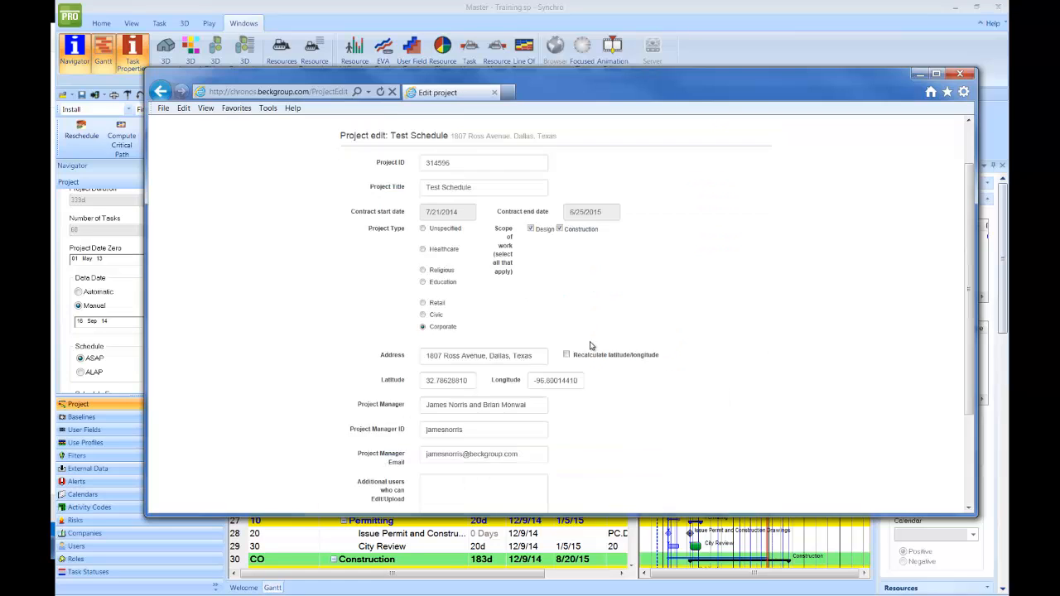
click(448, 410)
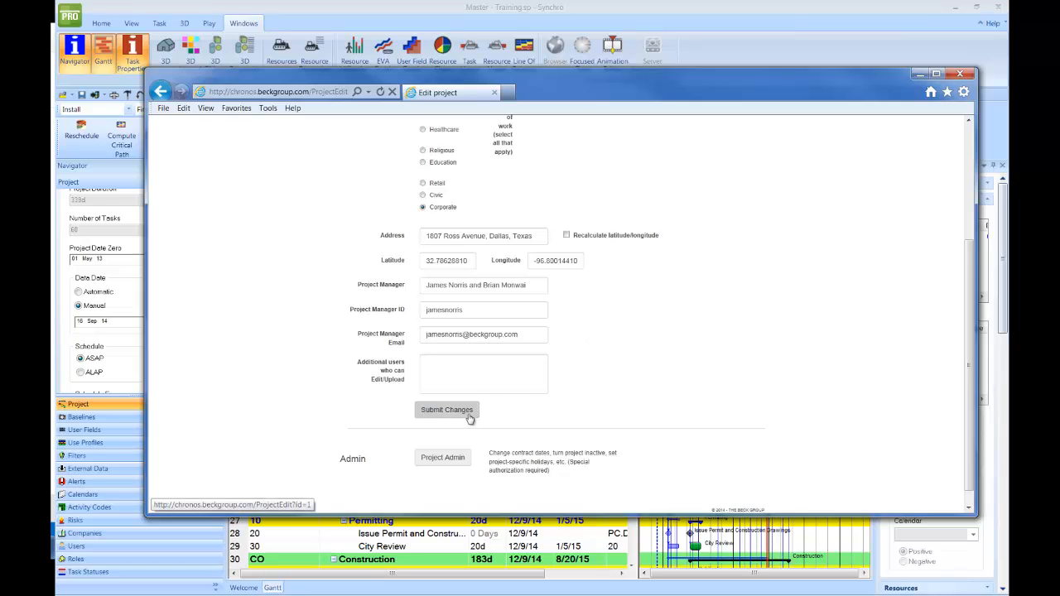
click(459, 442)
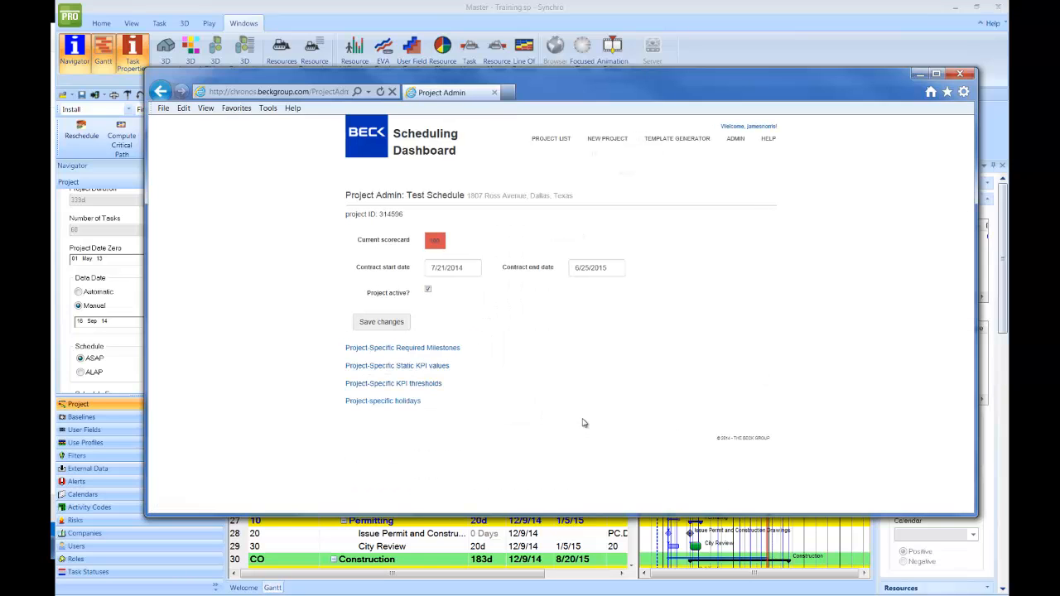
drag(550, 88, 538, 221)
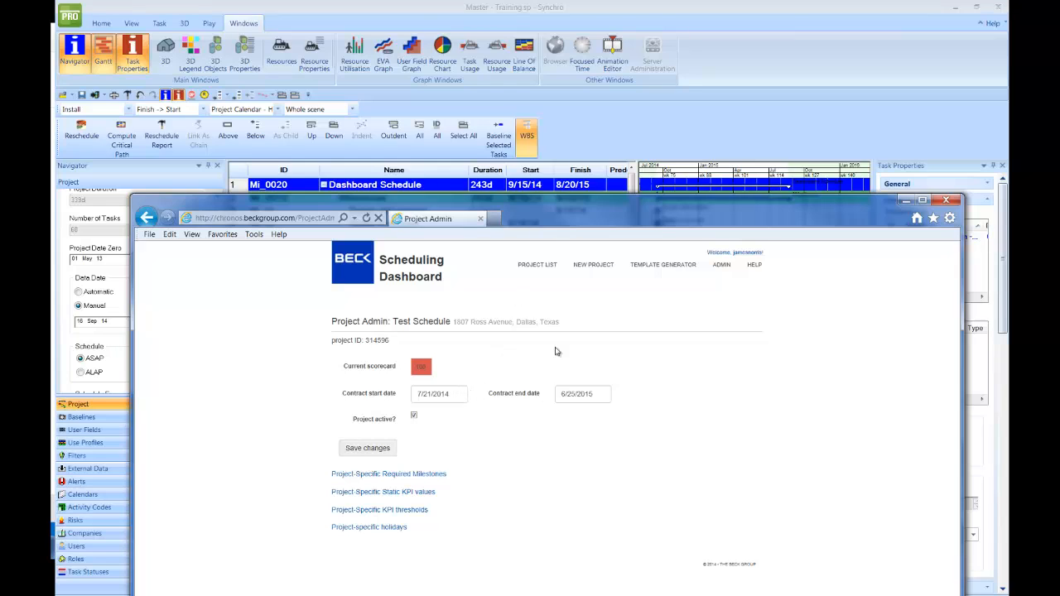
- Set the contract start date to 9/15/2014
click(433, 394)
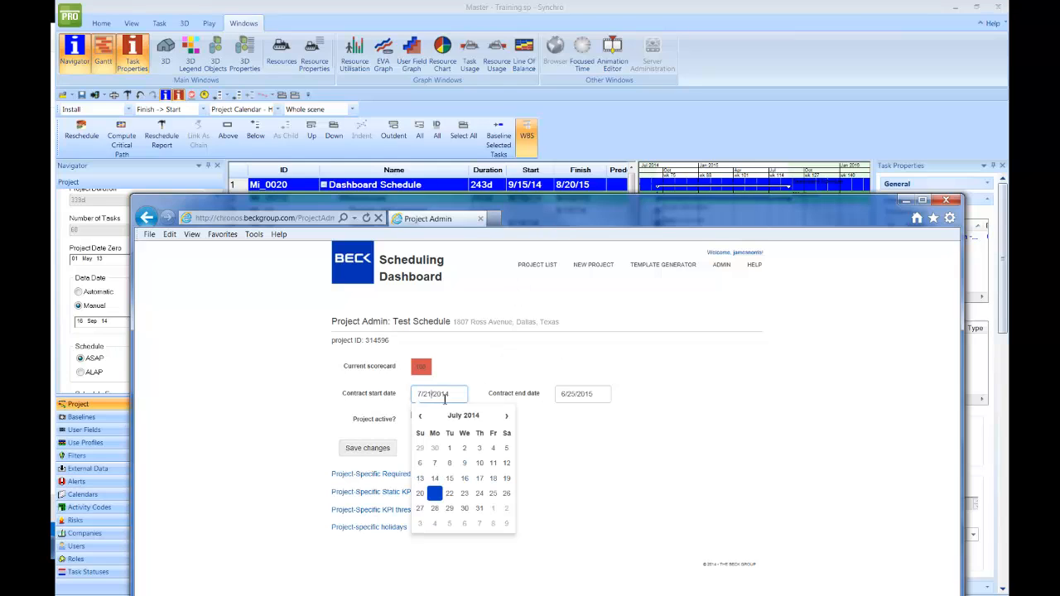
click(508, 418)
click(508, 418)
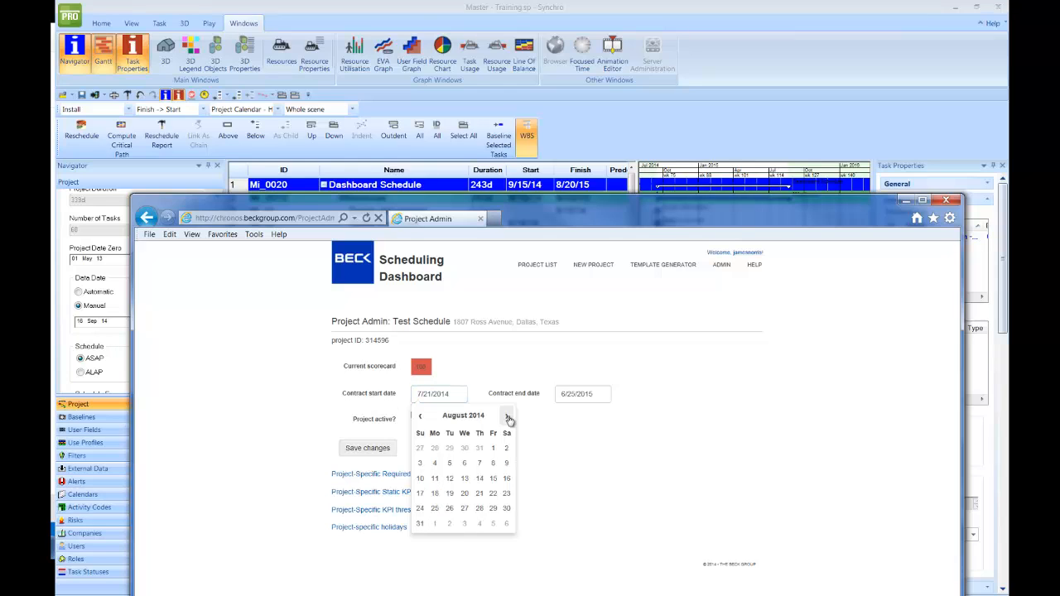
click(508, 418)
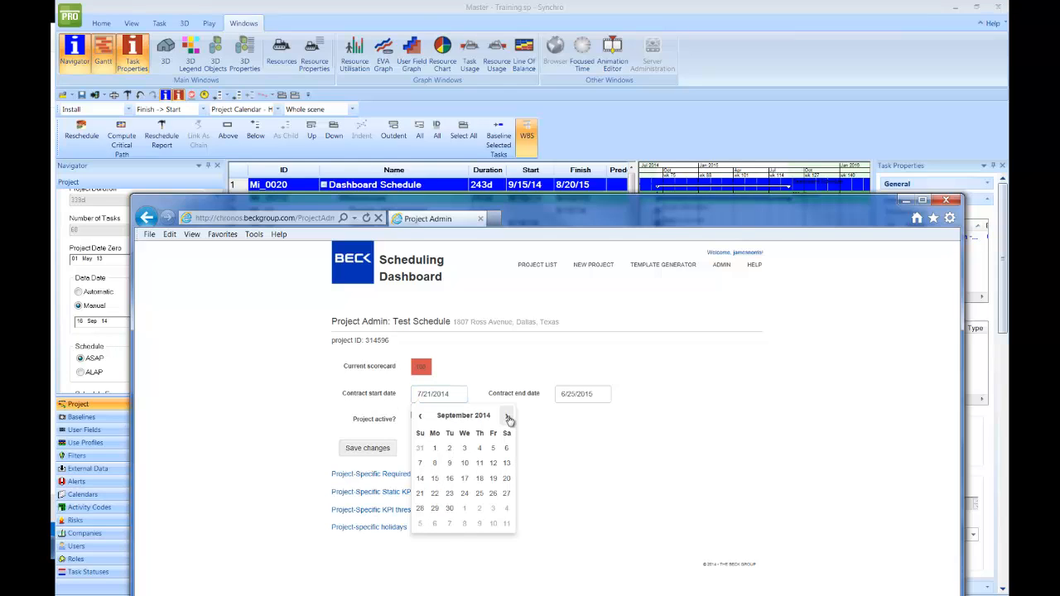
click(436, 478)
click(594, 426)
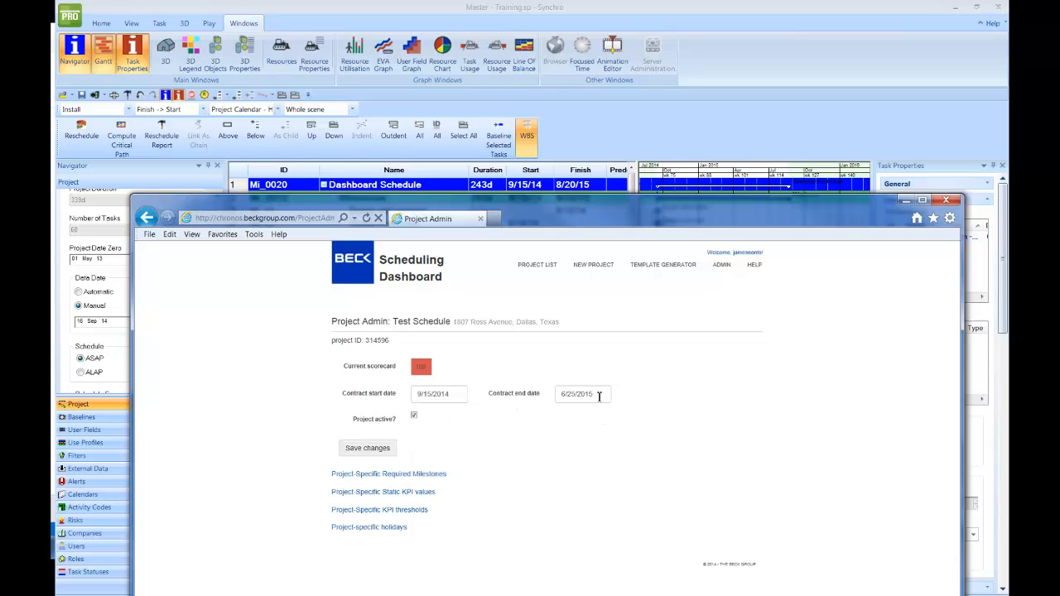
- Set the contract end date to 8/20/2015 and save the contract dates
click(599, 396)
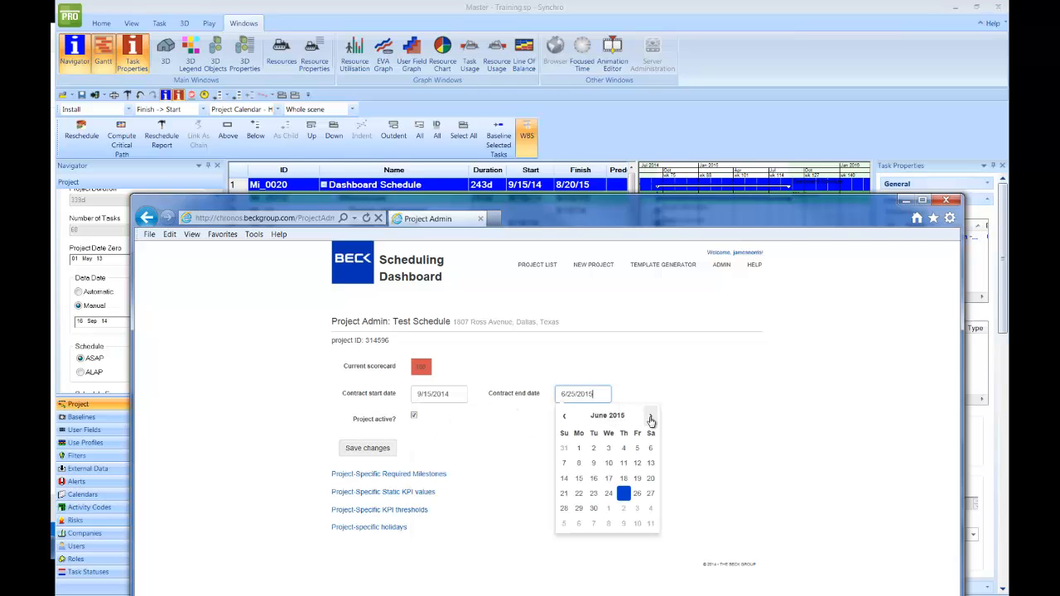
click(652, 419)
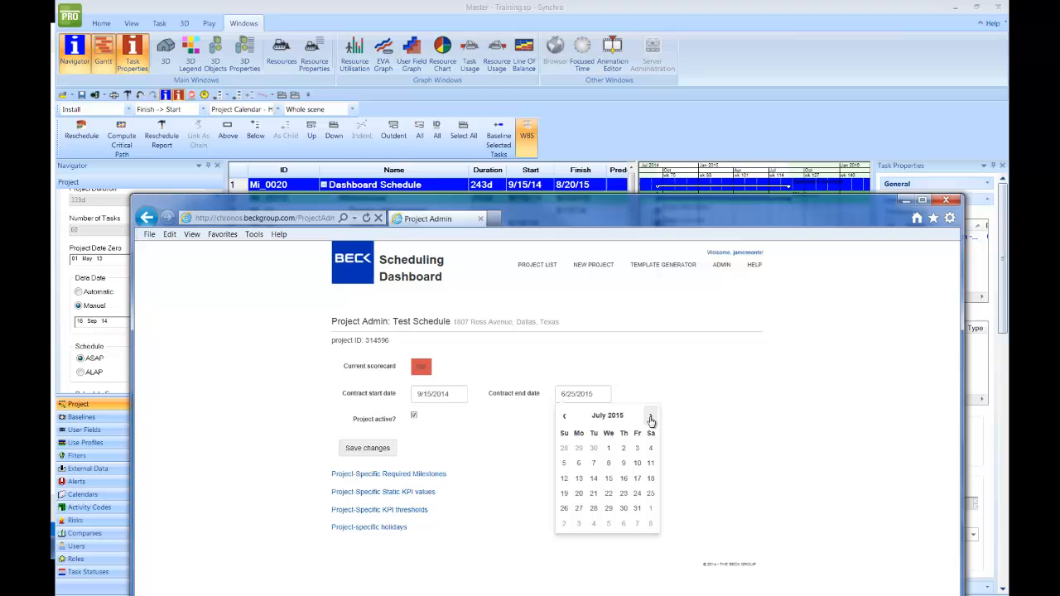
click(578, 495)
click(651, 416)
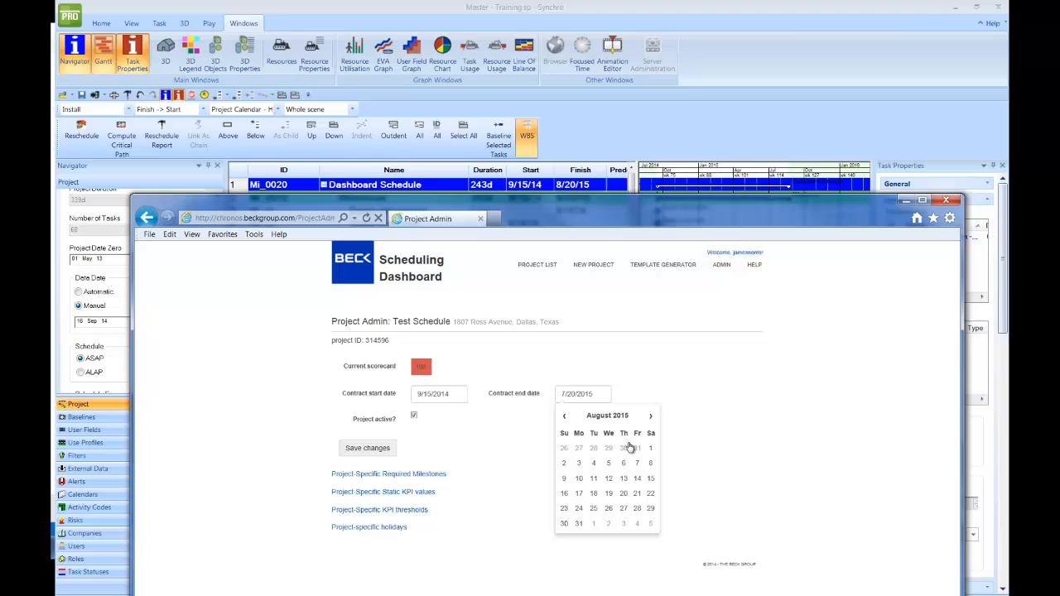
click(626, 494)
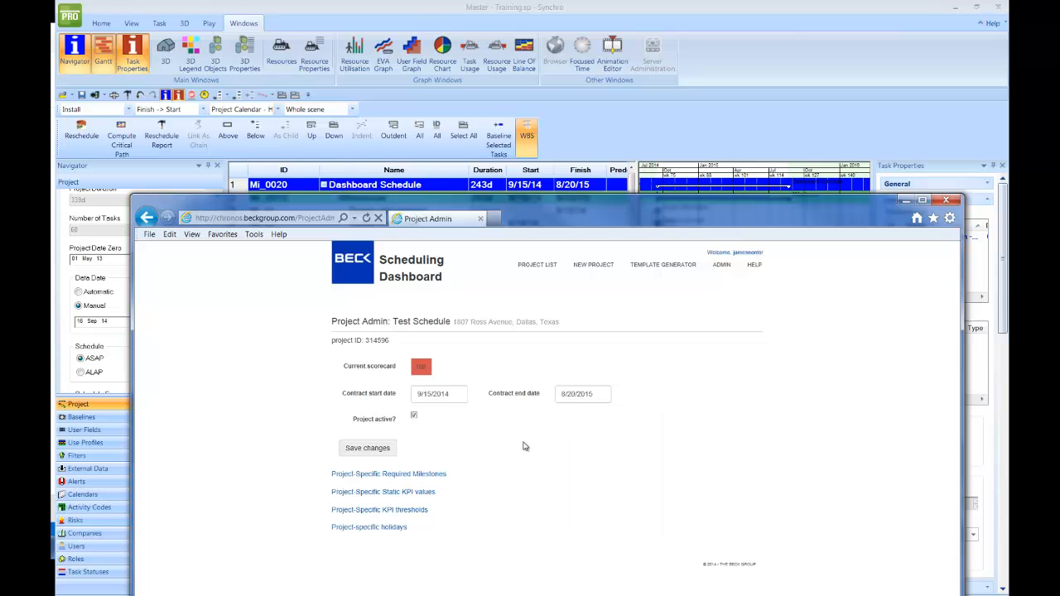
click(370, 448)
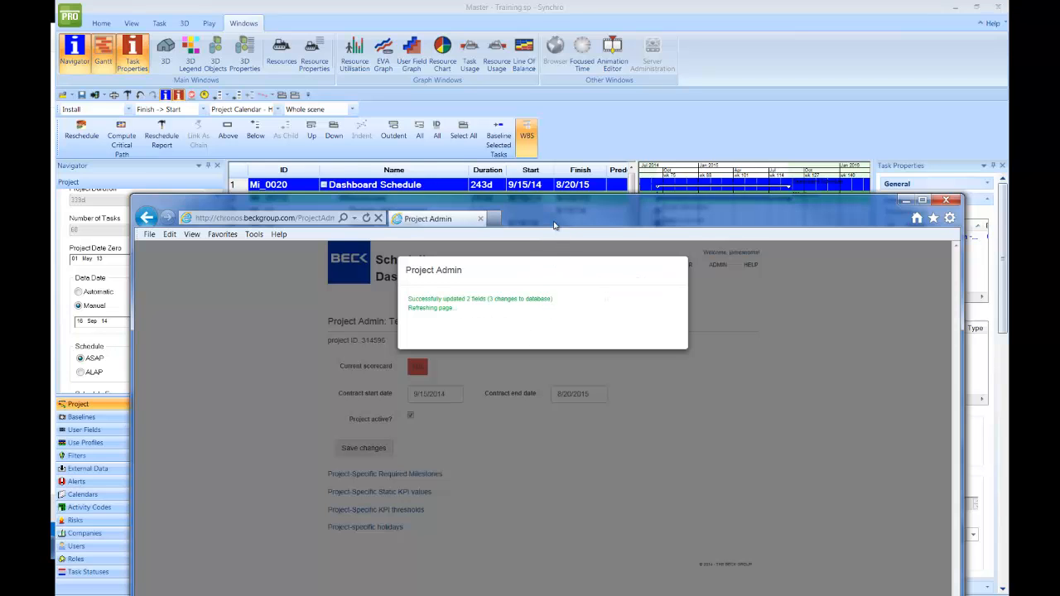
- Return to the project list and move the browser aside to reveal Synchro
drag(554, 223, 539, 97)
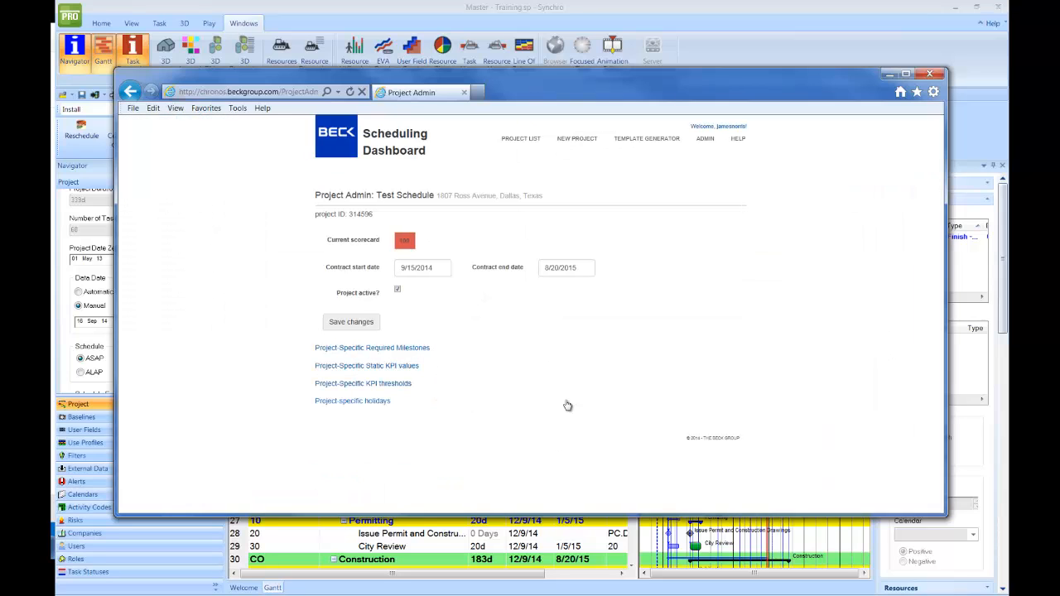
click(528, 141)
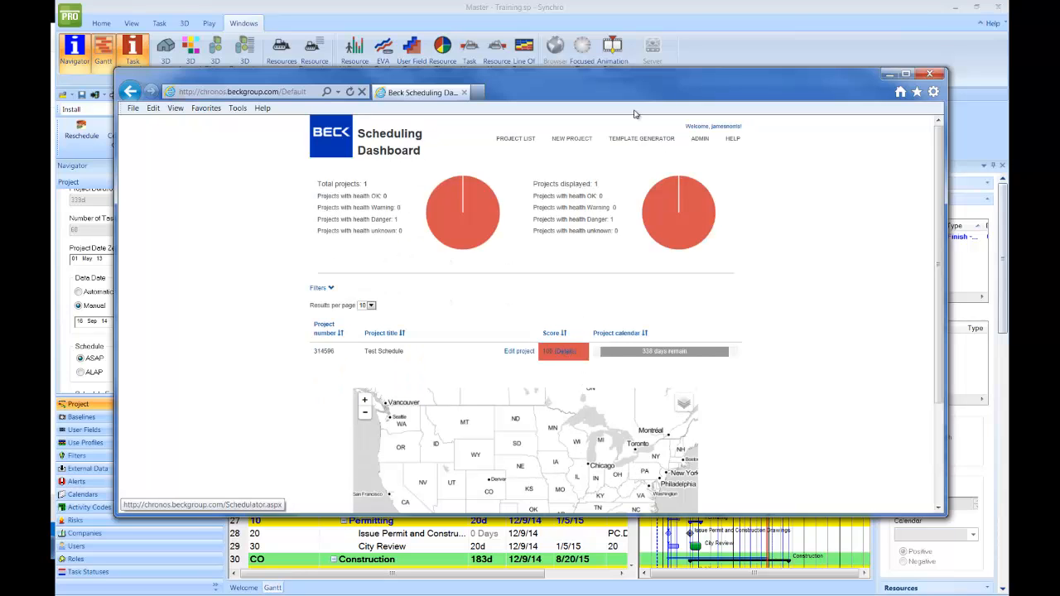
drag(660, 93, 0, 149)
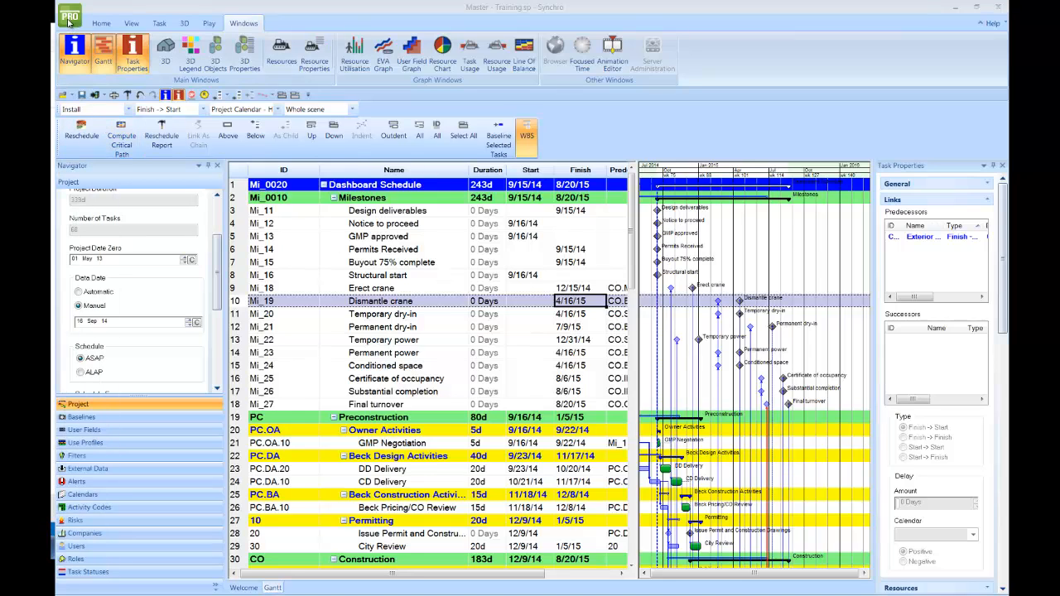
- Export the 68-task schedule to Microsoft Project XML and bring the dashboard back in front
click(70, 18)
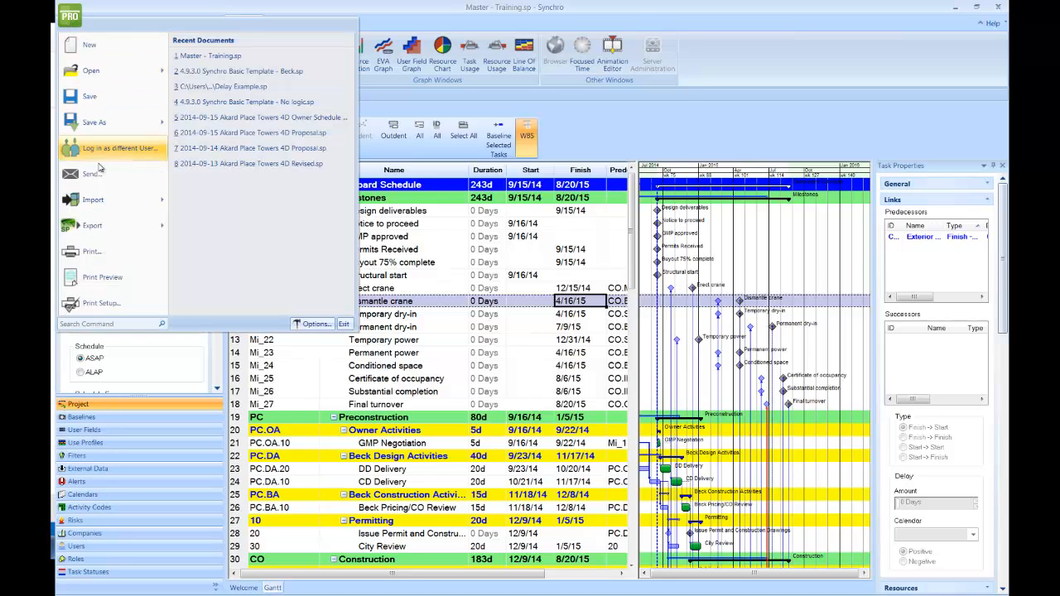
mouse_move(90, 225)
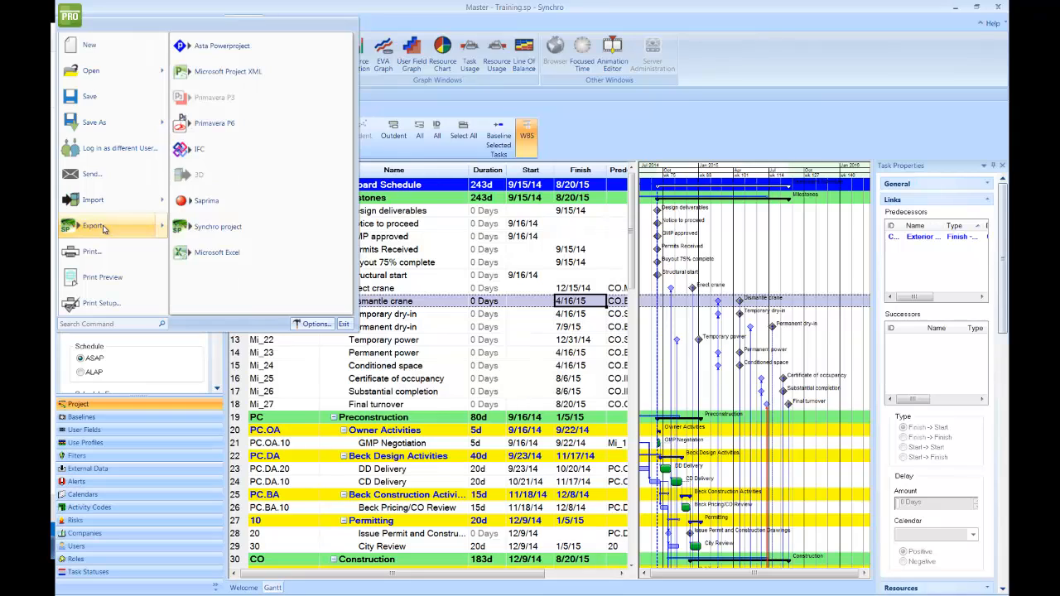
click(255, 72)
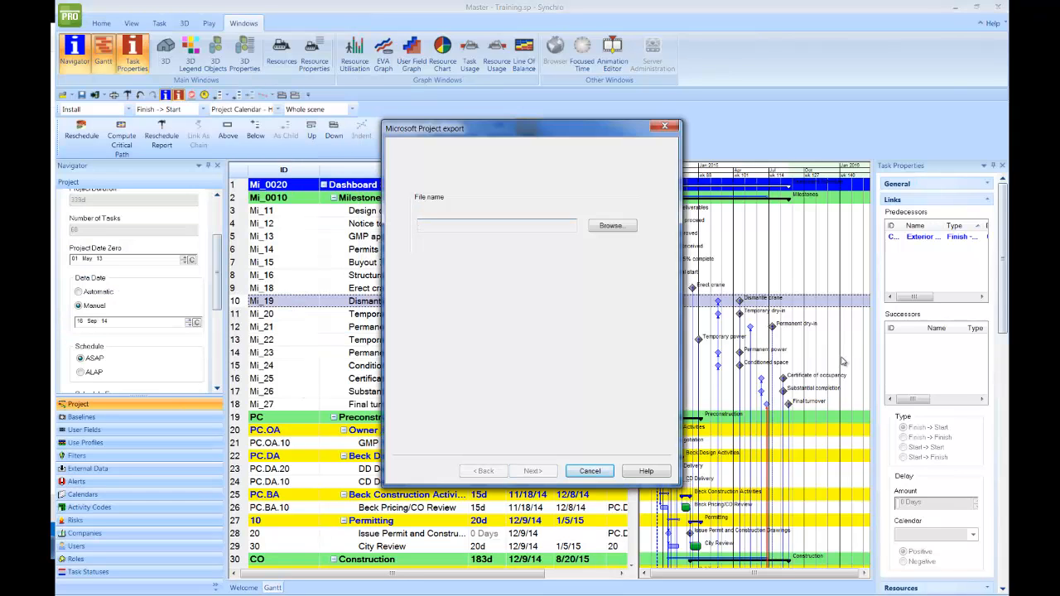
click(629, 230)
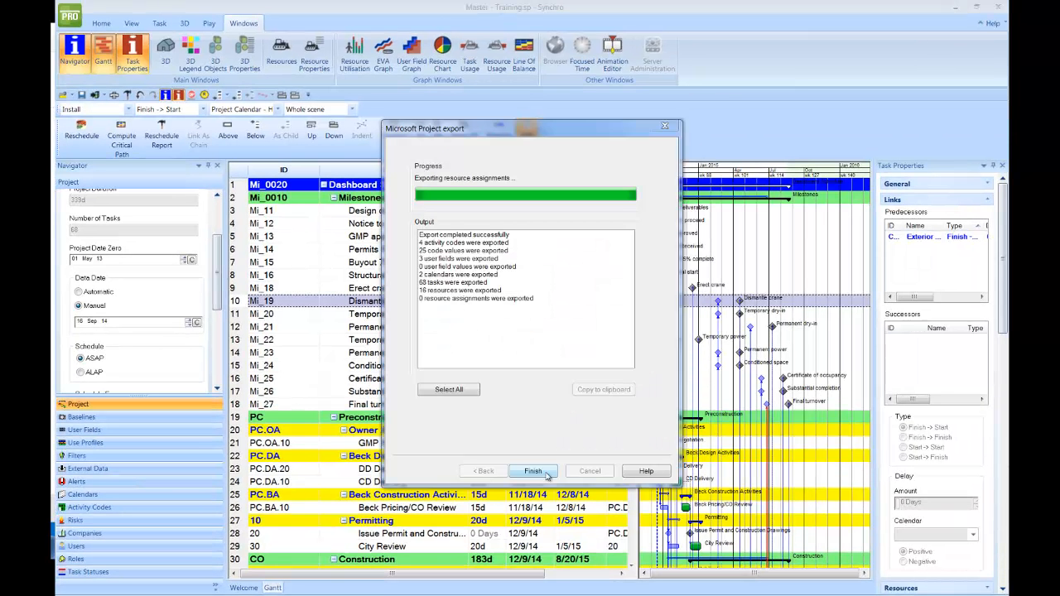
click(534, 471)
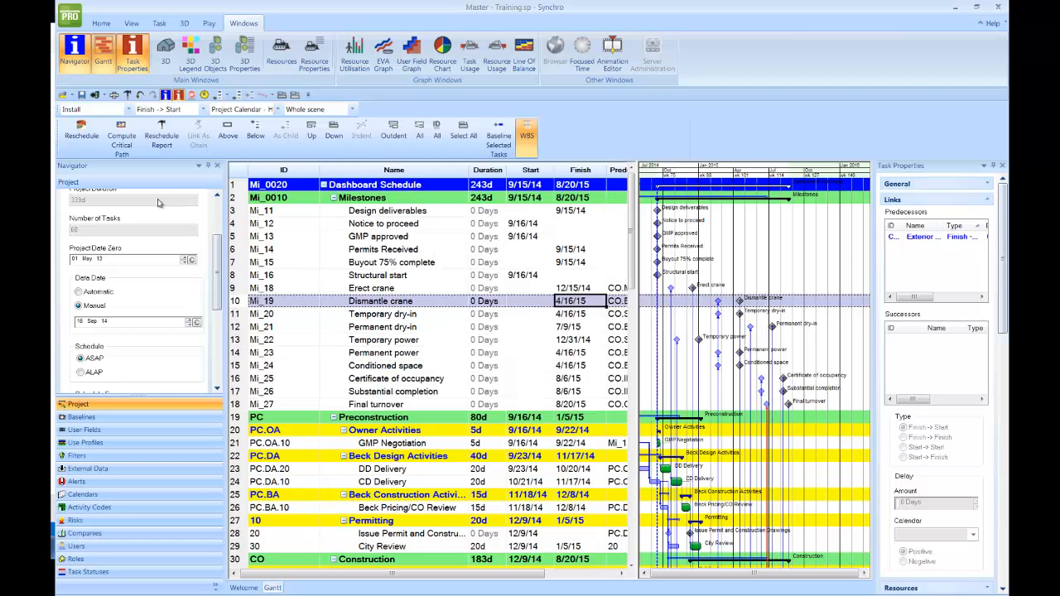
drag(52, 79, 513, 89)
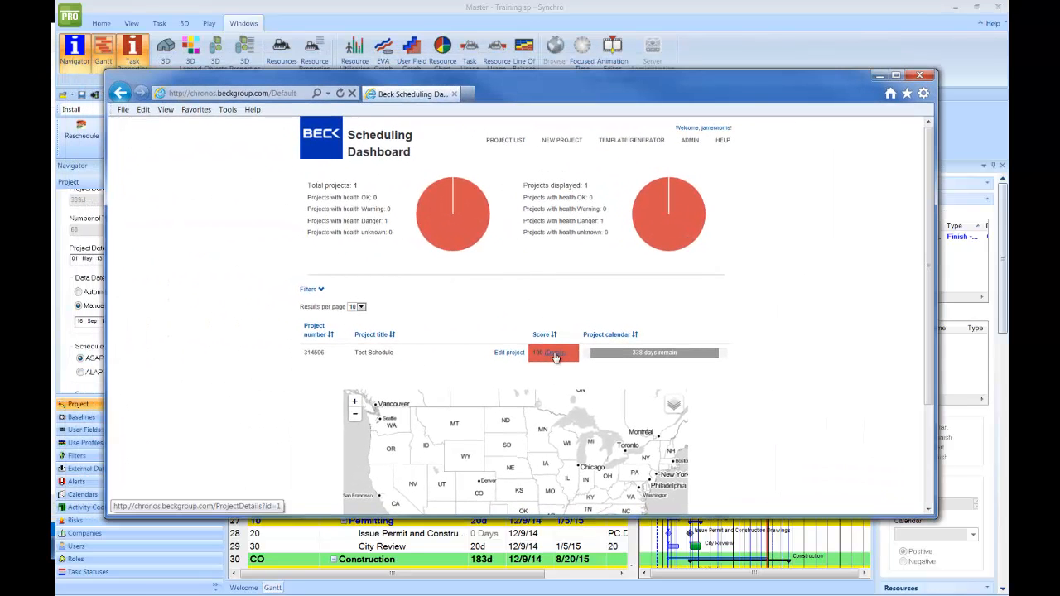
- Upload 2014-09-15 Revised Schedule Update.xml from the Test Schedule details page and close the progress box
click(554, 354)
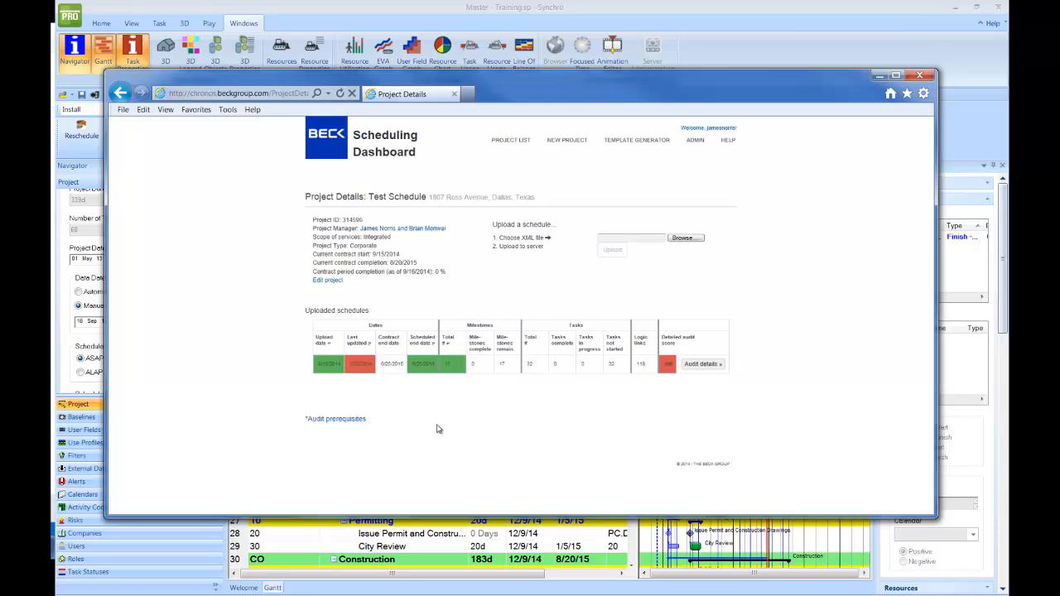
click(685, 240)
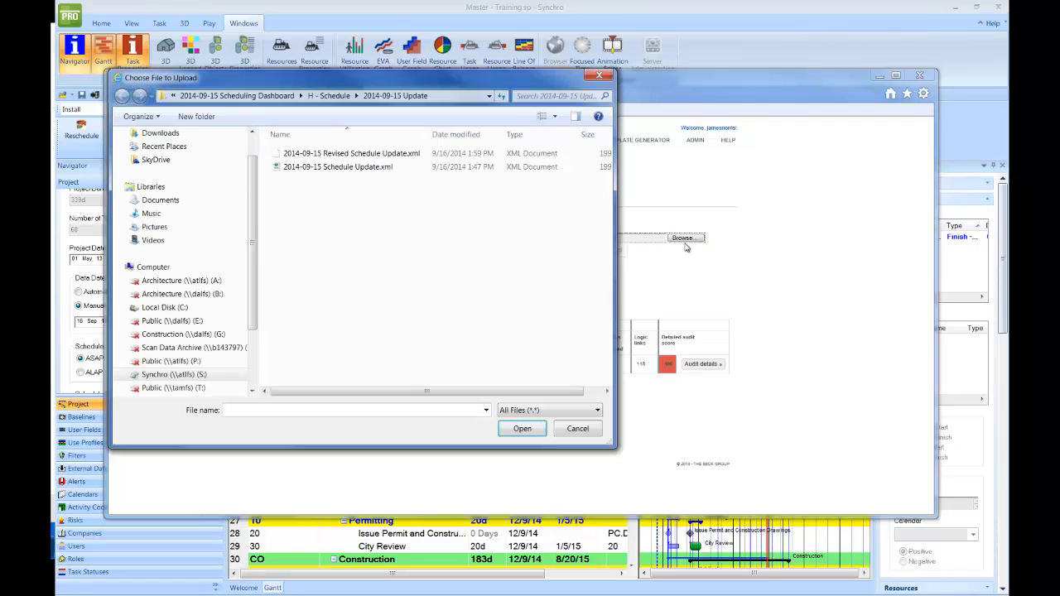
click(350, 156)
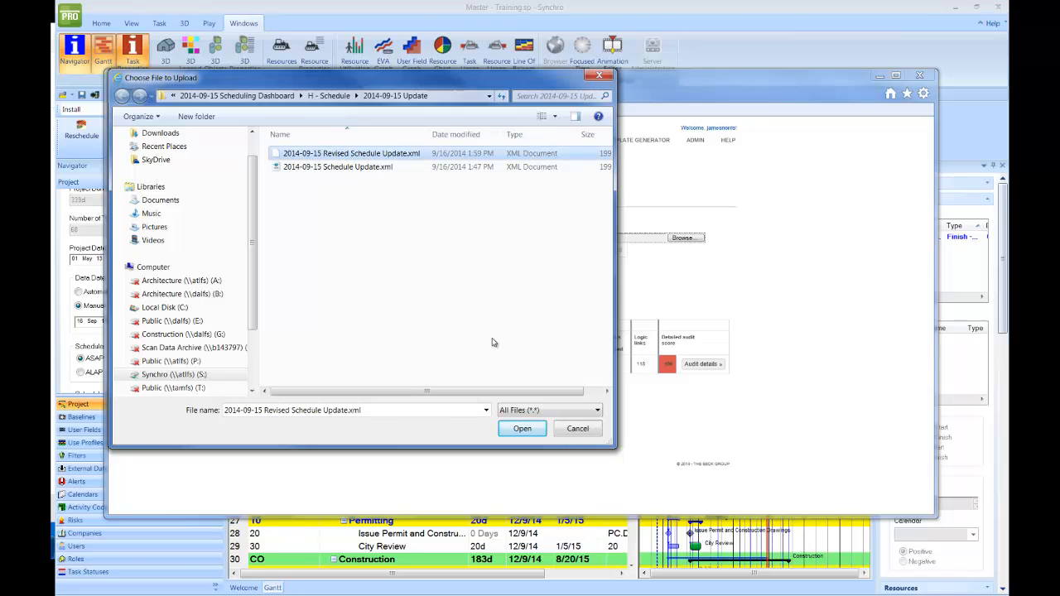
click(523, 432)
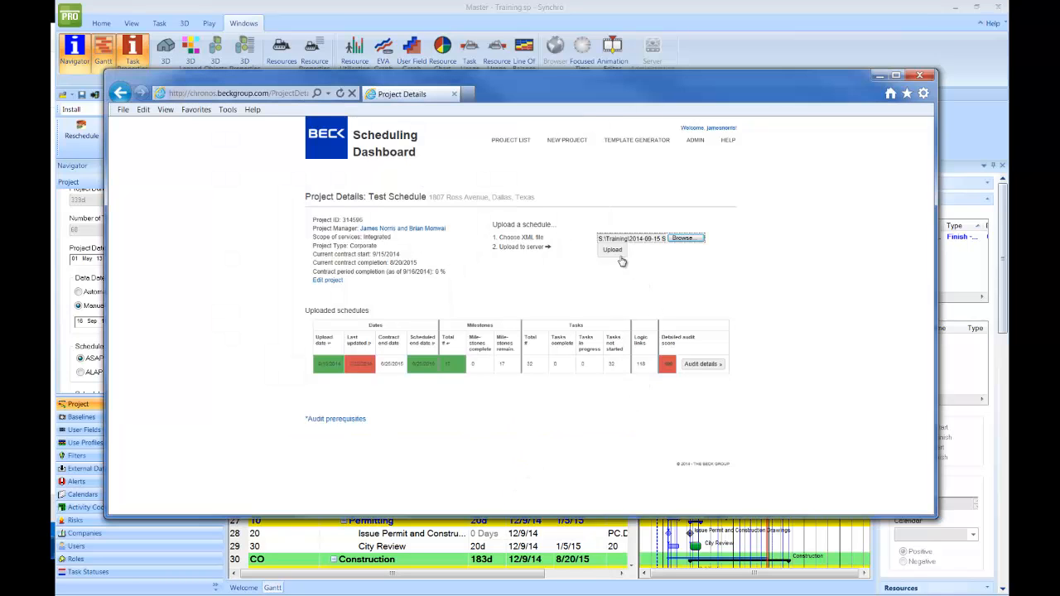
click(615, 252)
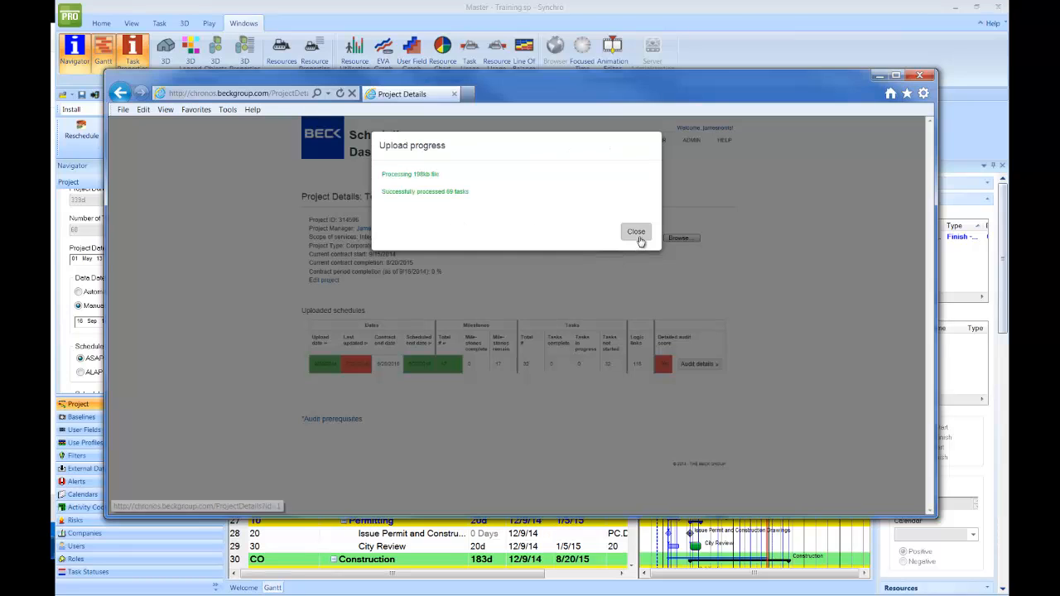
click(636, 234)
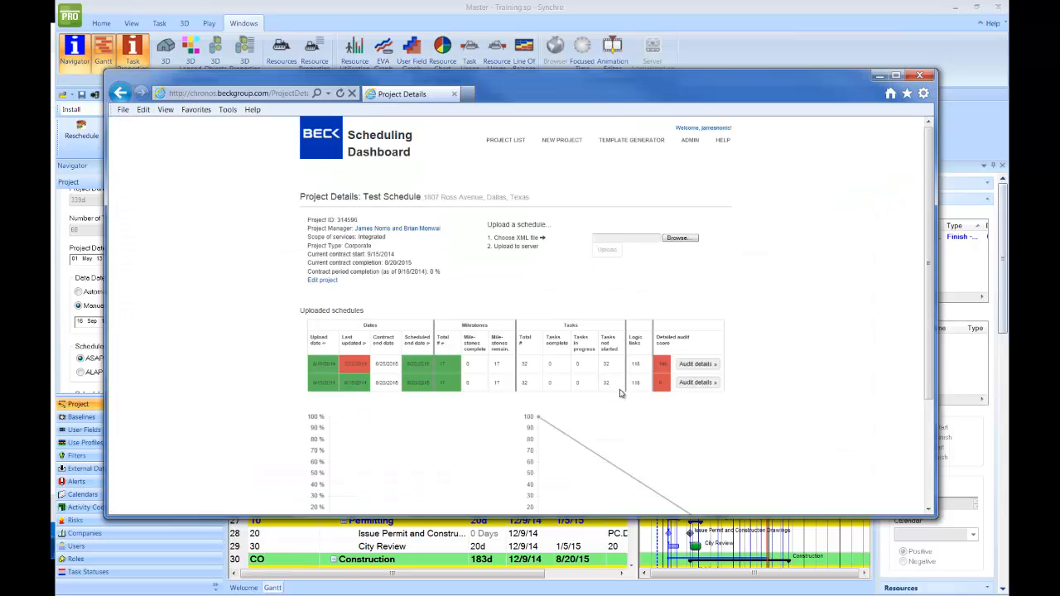
scroll(623, 398, down, 3)
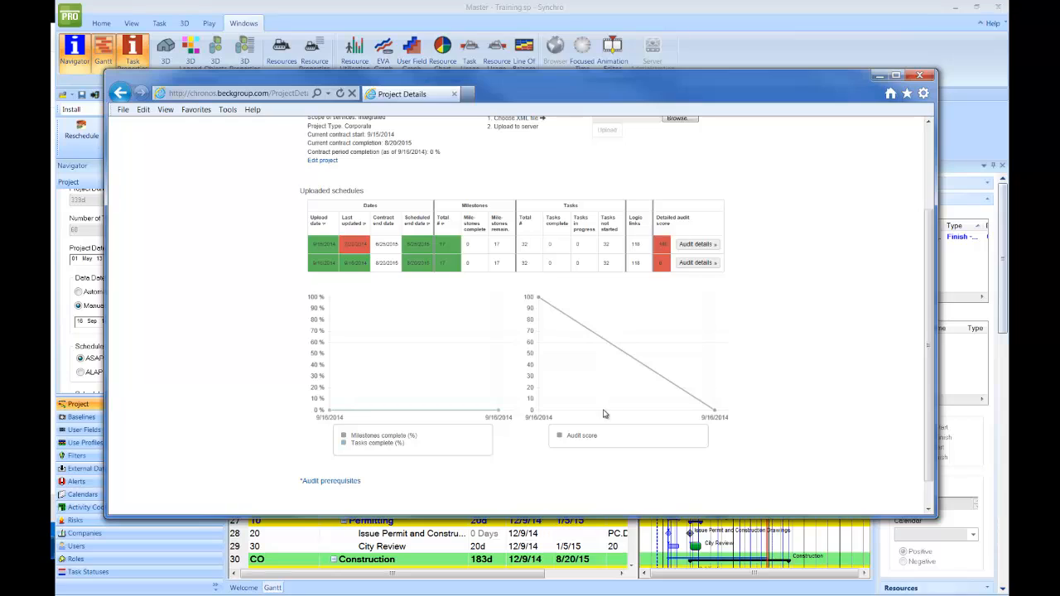
- Open the audit details for the second, revised schedule upload
mouse_move(539, 423)
mouse_move(502, 426)
click(694, 265)
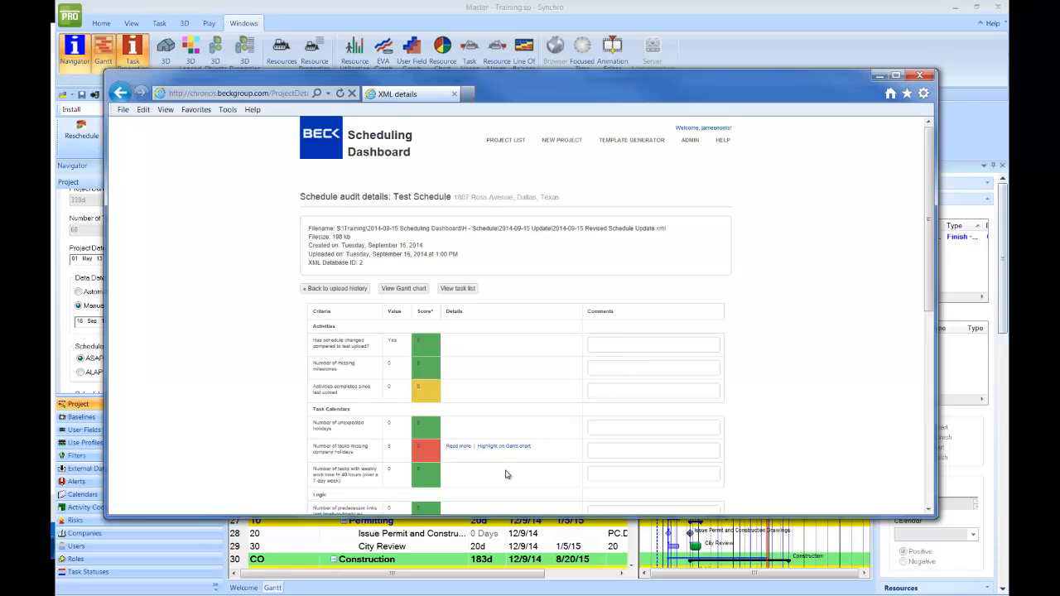
scroll(507, 475, down, 10)
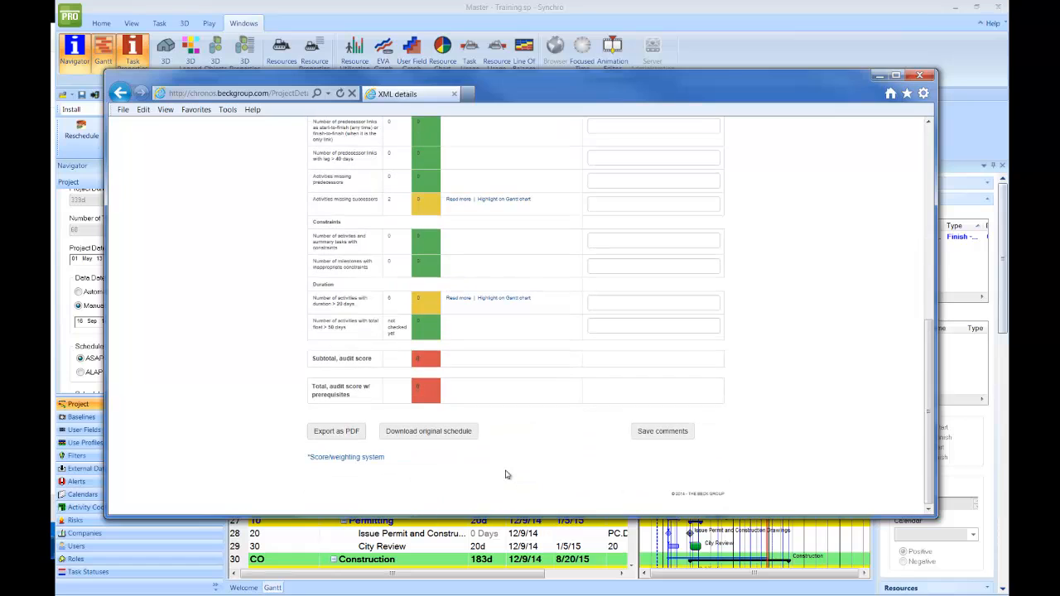
scroll(505, 473, up, 3)
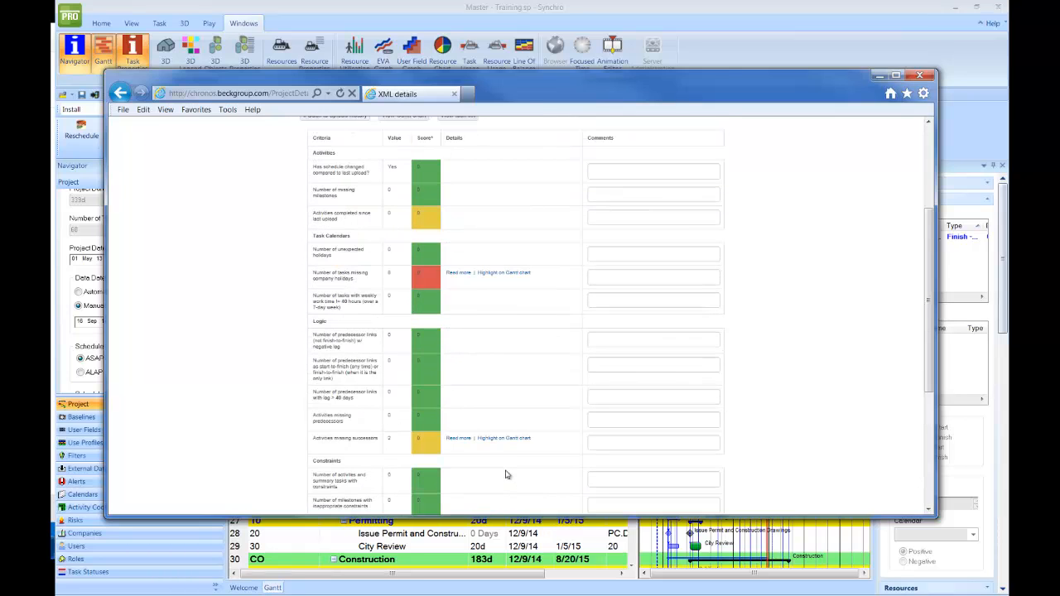
- Expand the red company-holidays row to show its missing tasks, including City Review, Demolition and Interiors
click(461, 274)
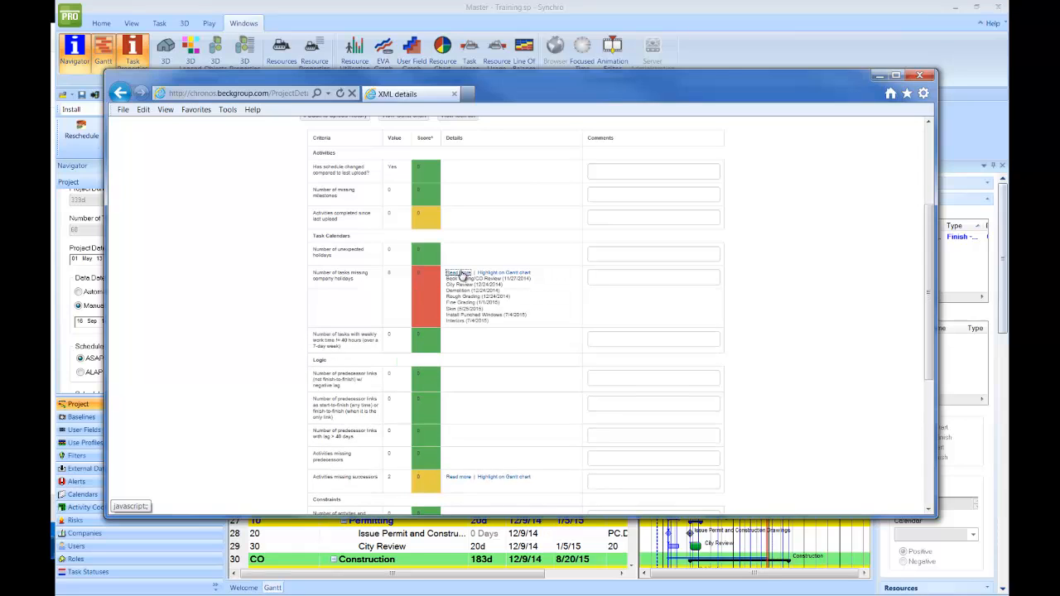
click(460, 275)
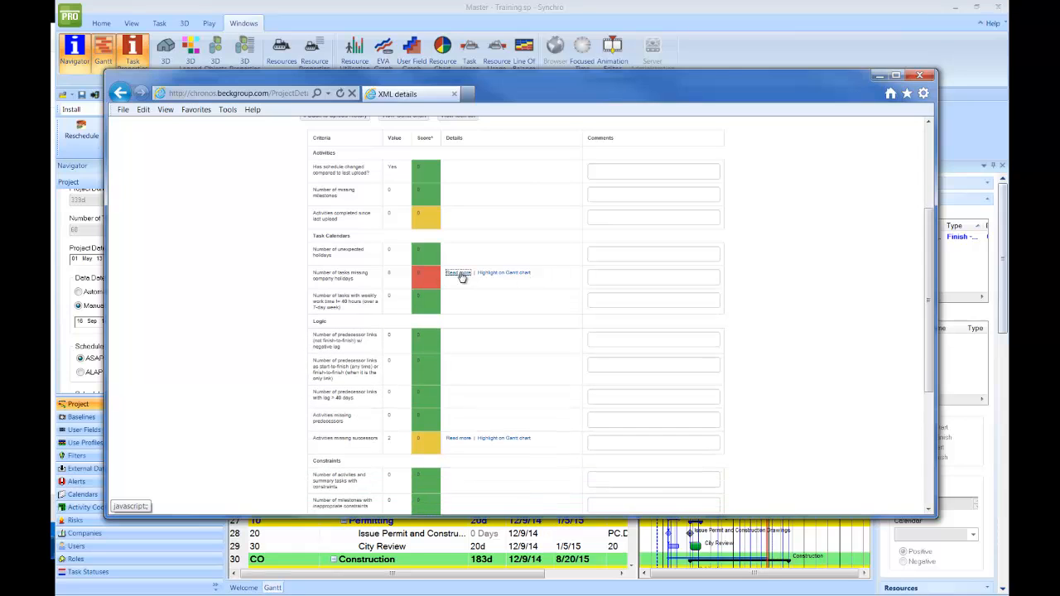
scroll(462, 278, up, 1)
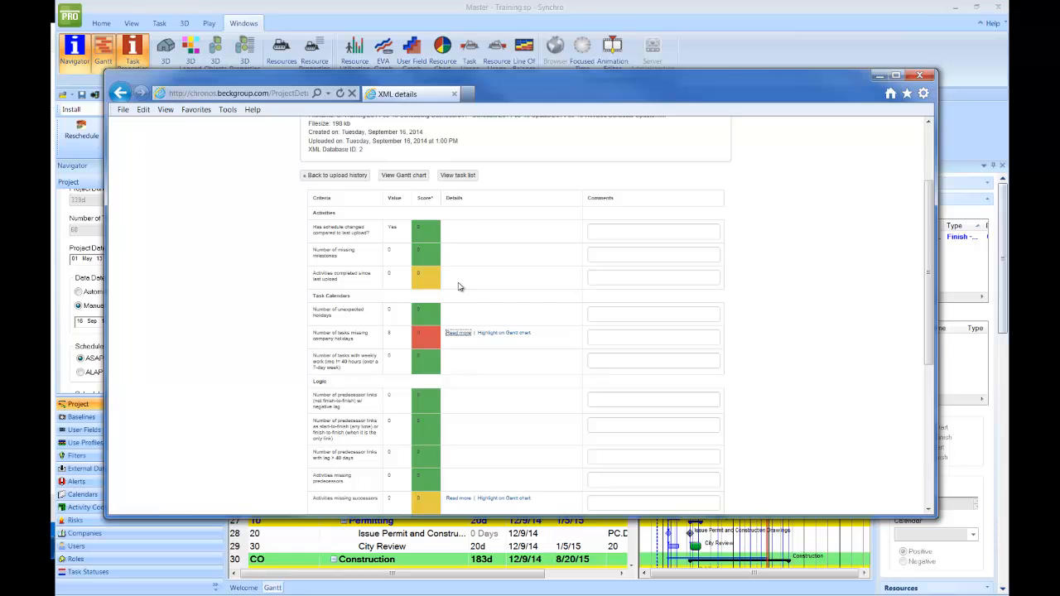
scroll(460, 286, up, 1)
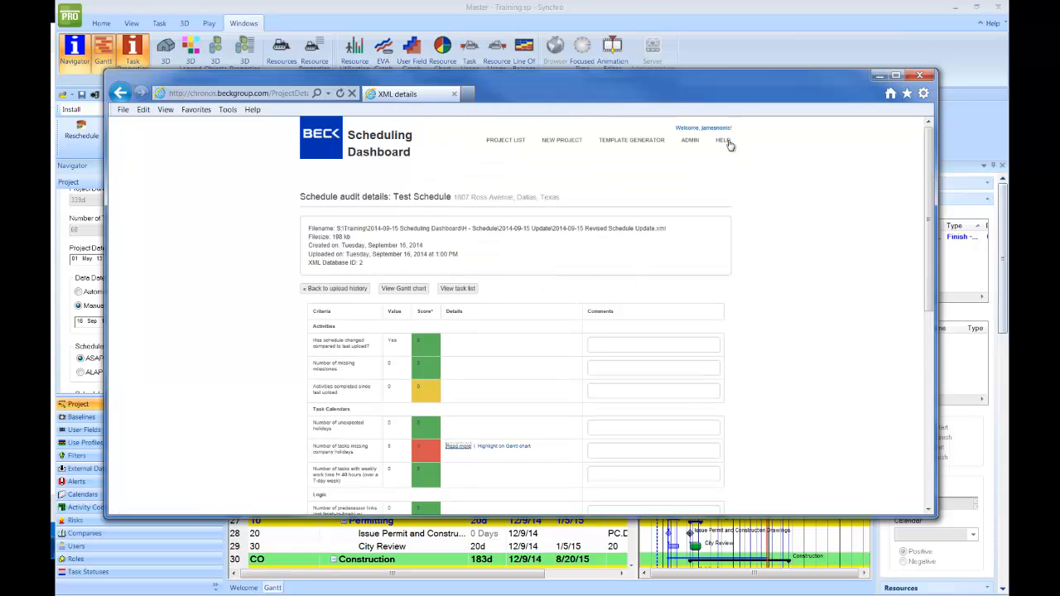
scroll(459, 406, down, 1)
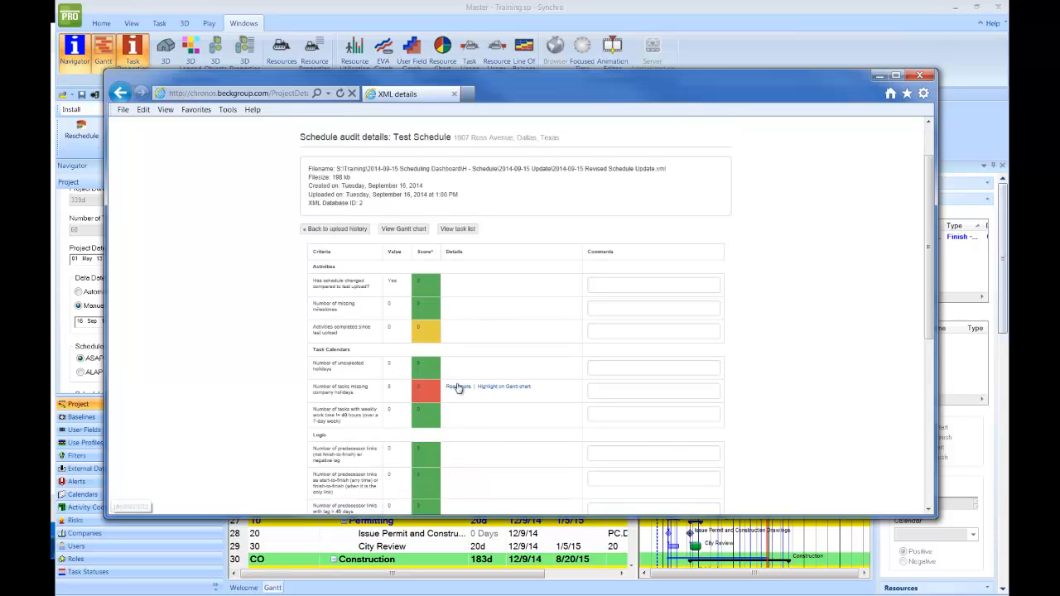
click(458, 387)
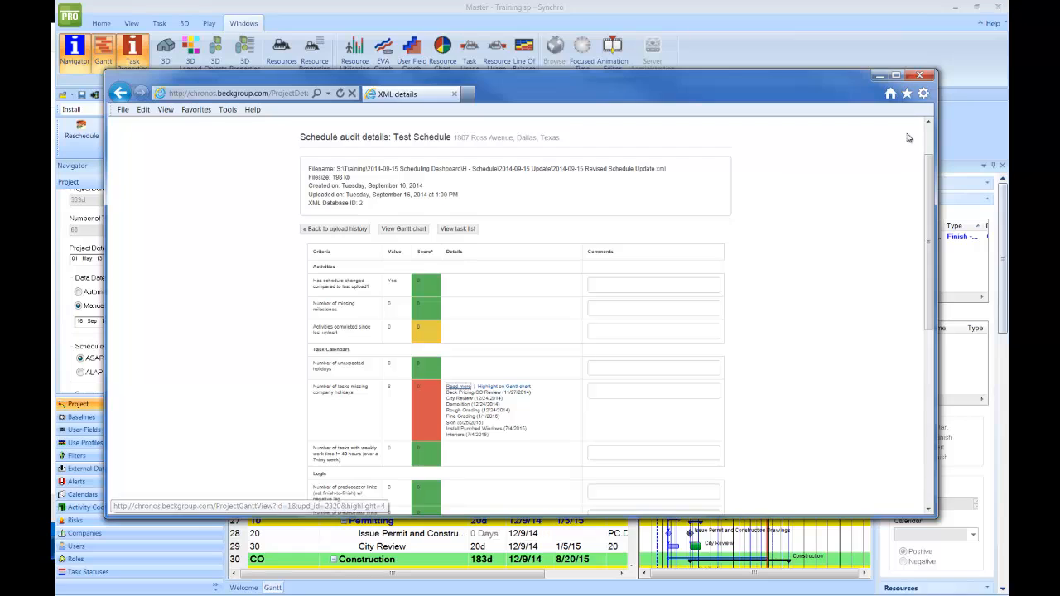
scroll(549, 375, up, 1)
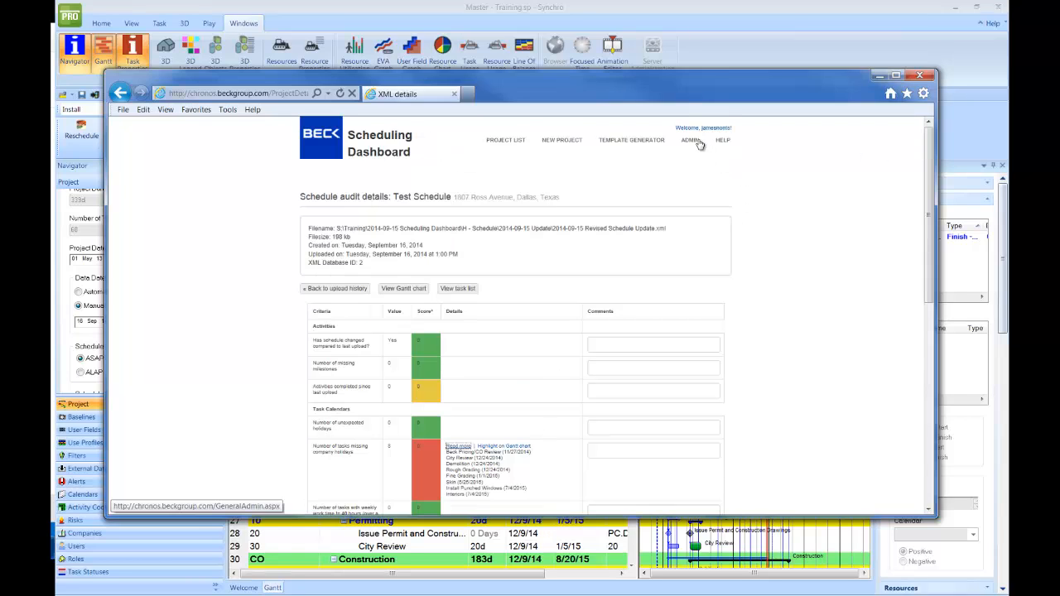